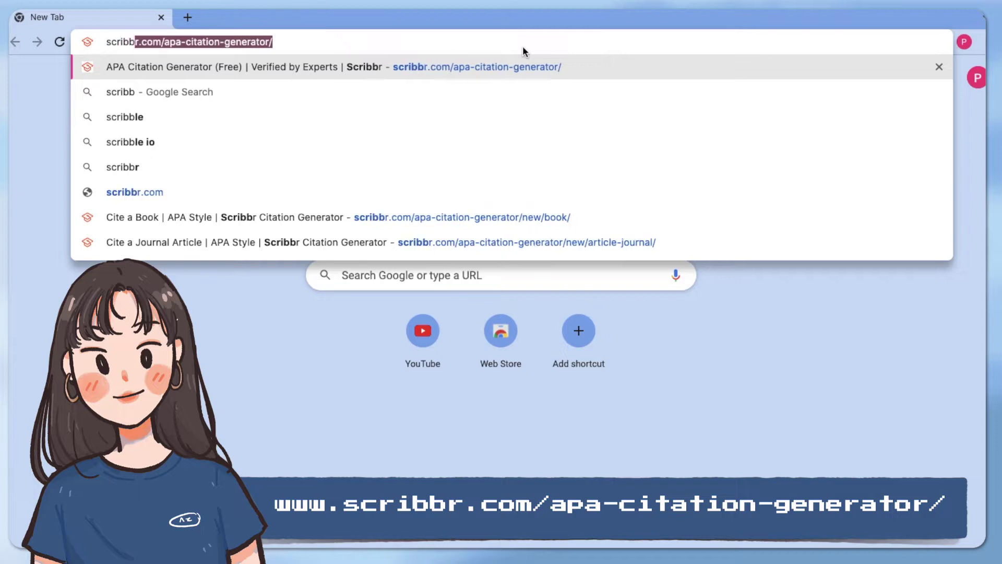
Step: Open scribbr.com/apa-citation-generator/ and start a new website citation
text(apa)
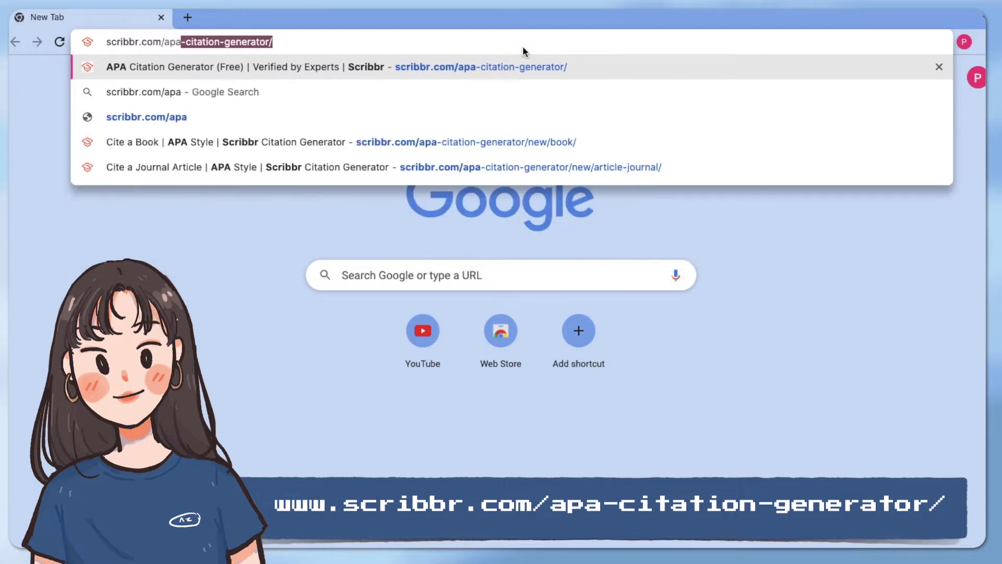
text(-citation-generator/)
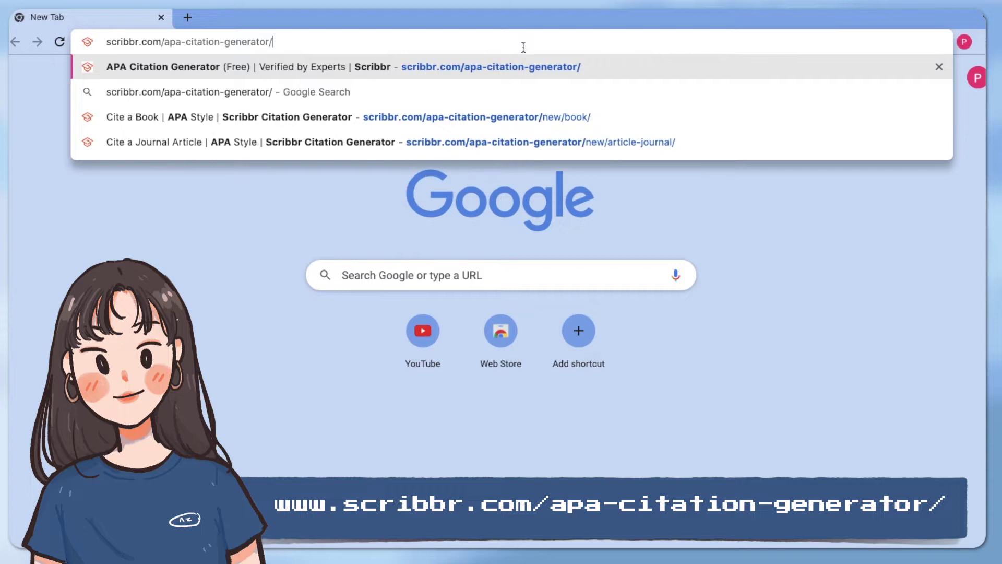
key(Return)
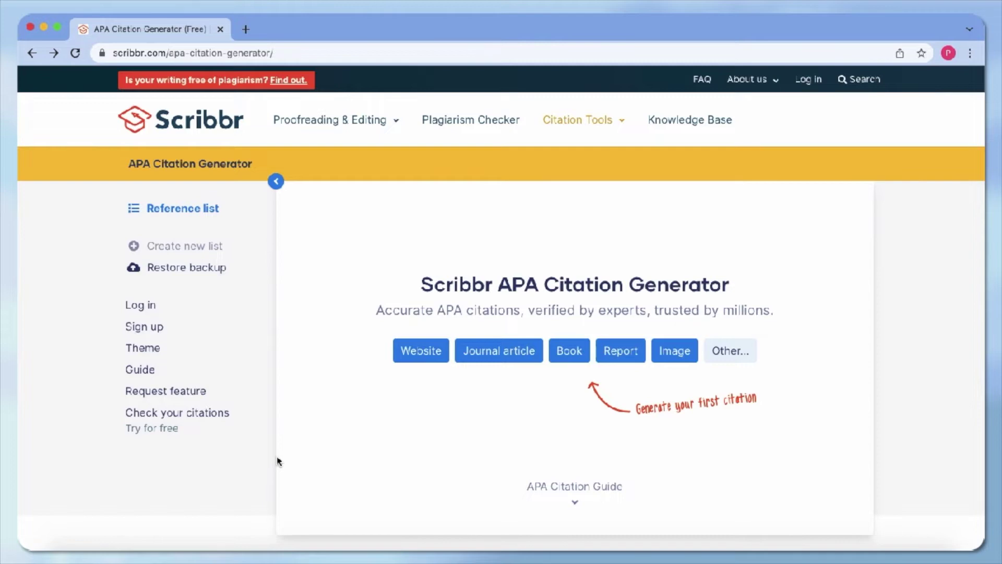
click(428, 348)
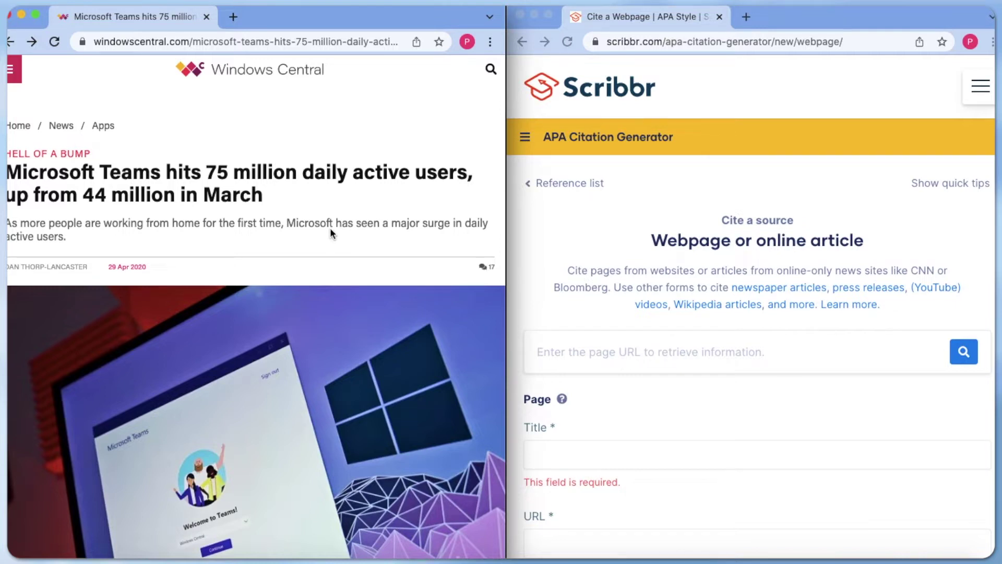
Step: Look up the Windows Central article about Microsoft Teams by its page URL and fill the citation form from the matching result
click(347, 41)
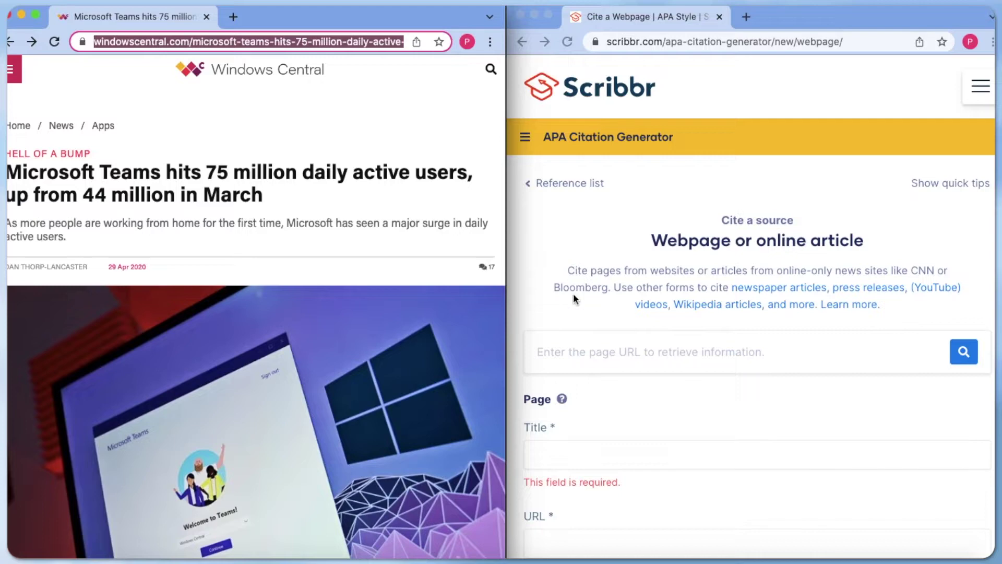
click(578, 351)
click(599, 354)
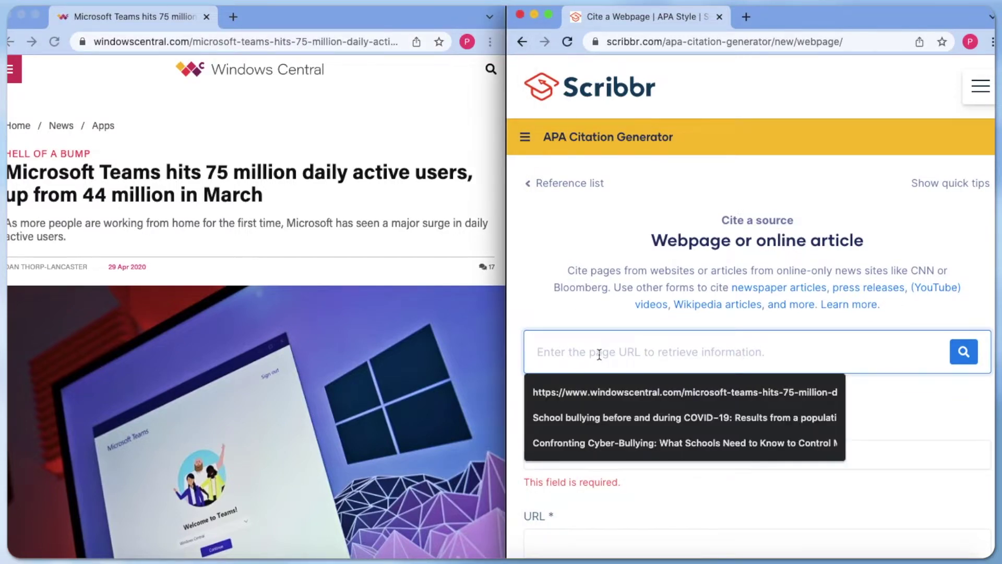
text(https://www.windowscentral.com/microsoft-teams-hits-75-million-daily-active-users)
click(965, 351)
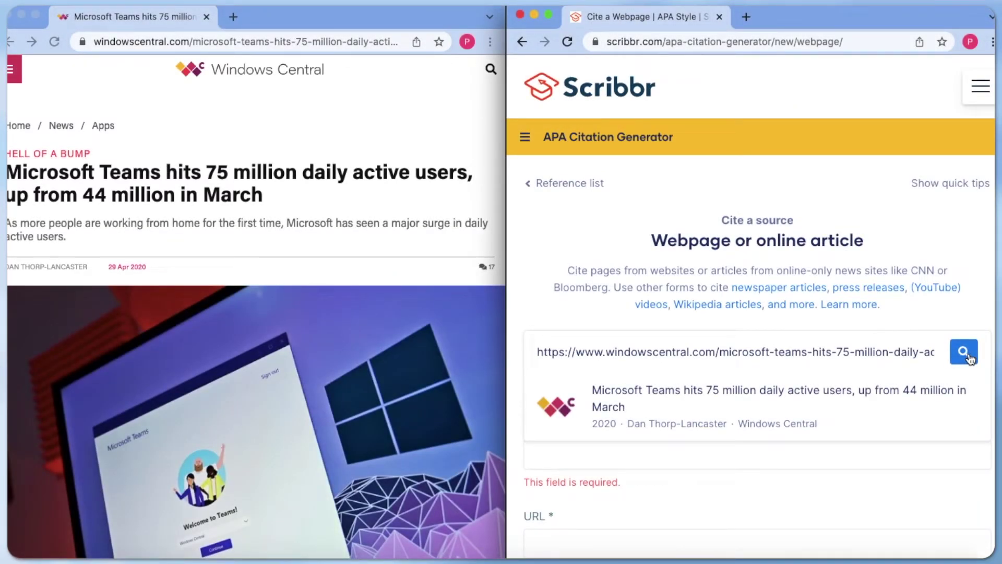
click(752, 399)
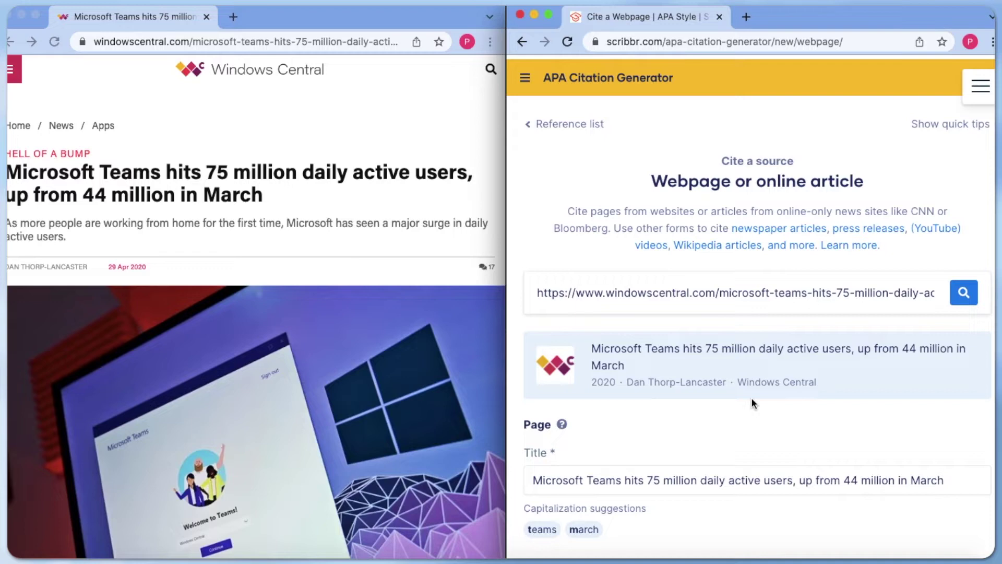
Step: Apply the lowercase capitalization suggestions for "teams" and "march" to the page title
scroll(751, 398, down, 6)
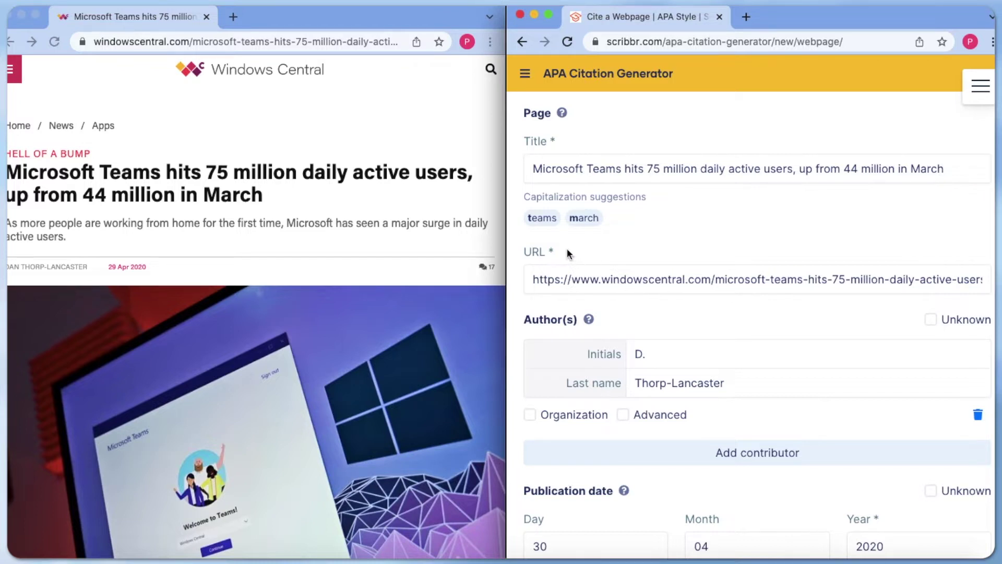
click(543, 225)
click(542, 223)
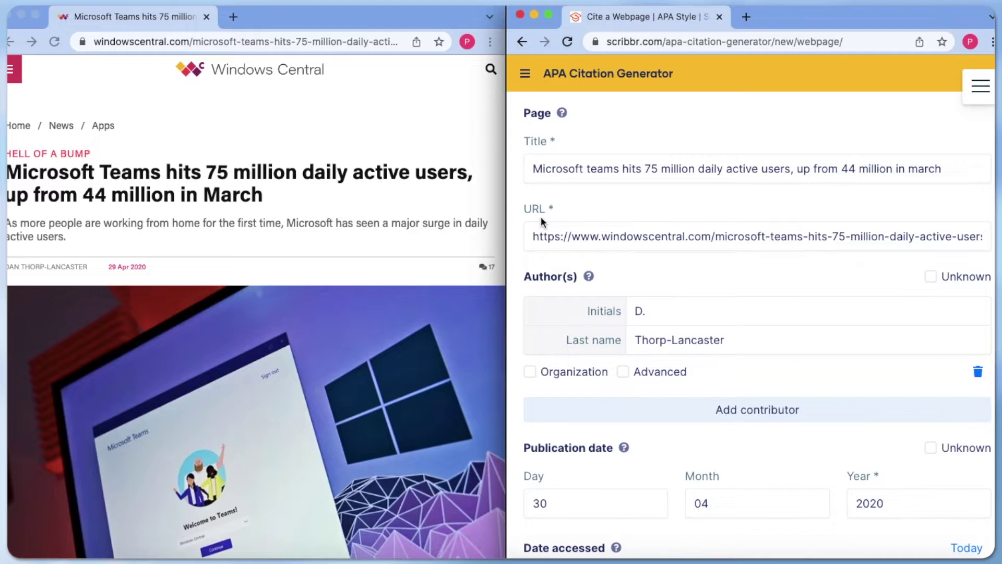
Step: Check the author and date in the article and set the publication day to 29
click(62, 222)
scroll(62, 221, up, 5)
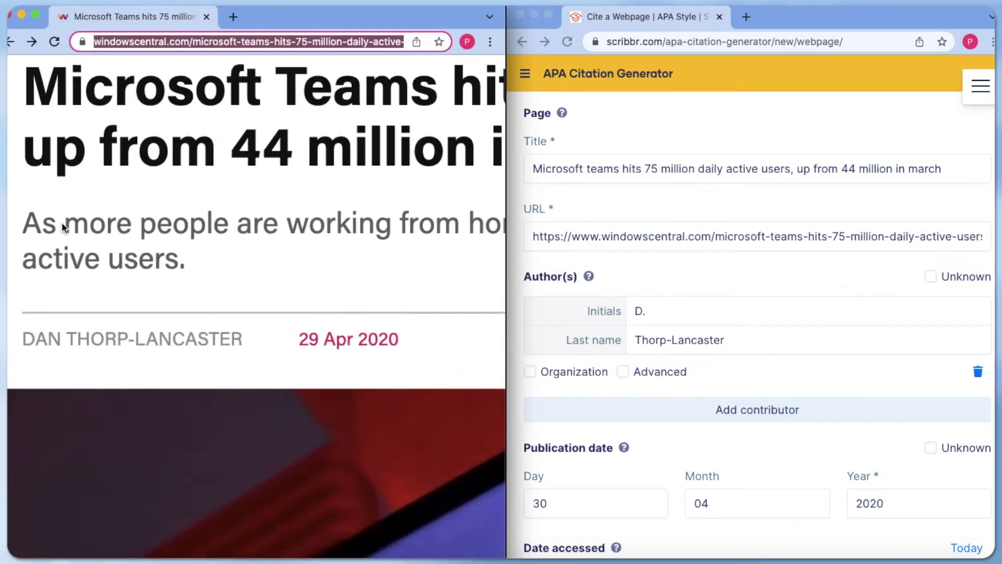
scroll(62, 222, down, 3)
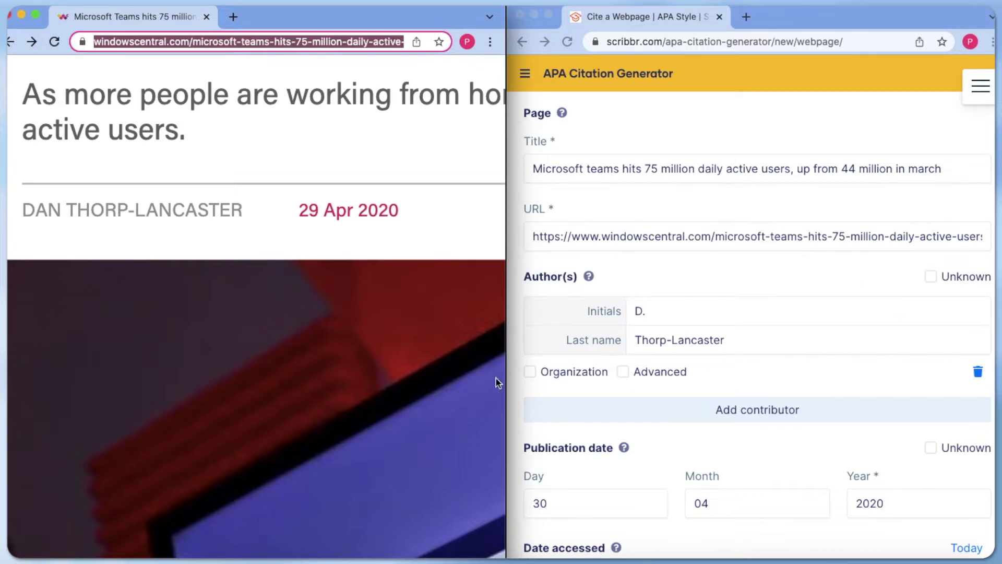
scroll(601, 376, down, 3)
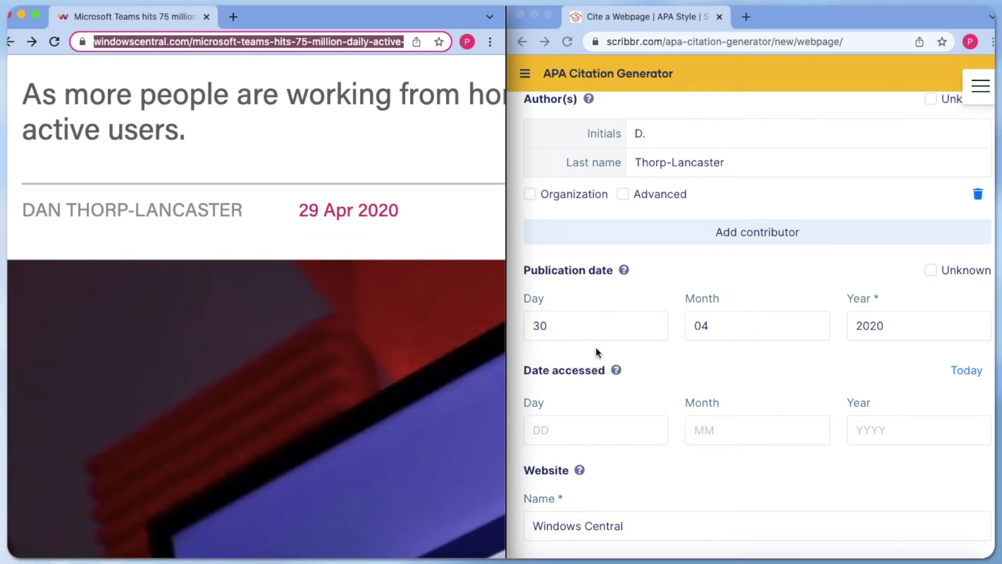
click(591, 325)
click(568, 326)
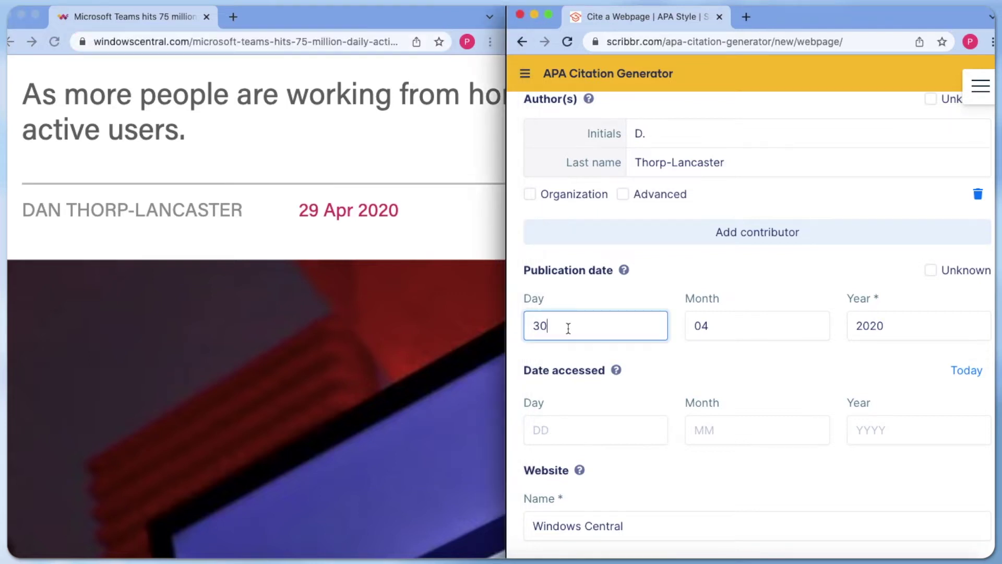
key(BackSpace)
key(BackSpace)
text(29)
Step: Check the website name against the article's Windows Central header and cite the source
scroll(718, 292, down, 3)
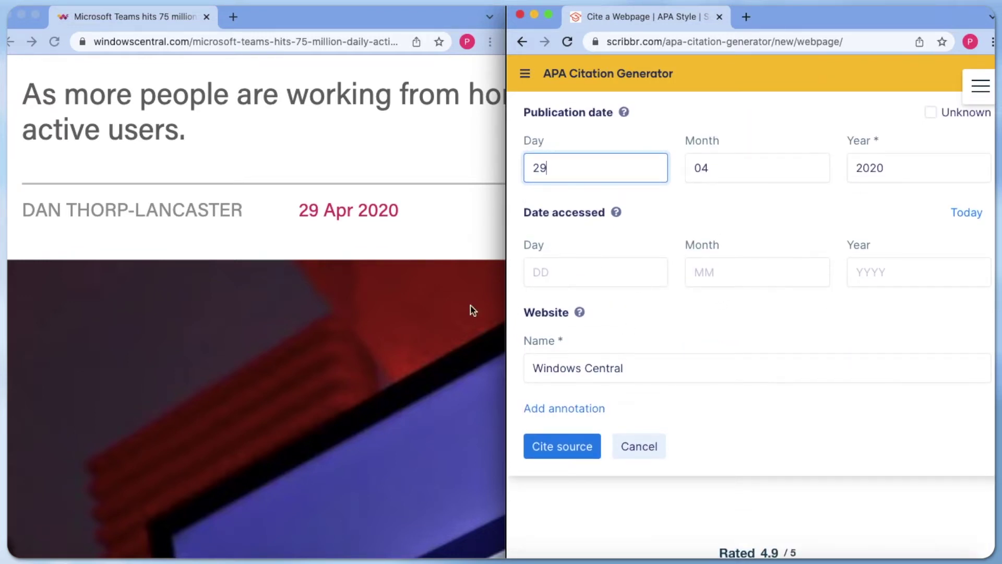
scroll(397, 243, right, 2)
scroll(396, 244, up, 5)
scroll(397, 243, right, 3)
scroll(396, 243, down, 1)
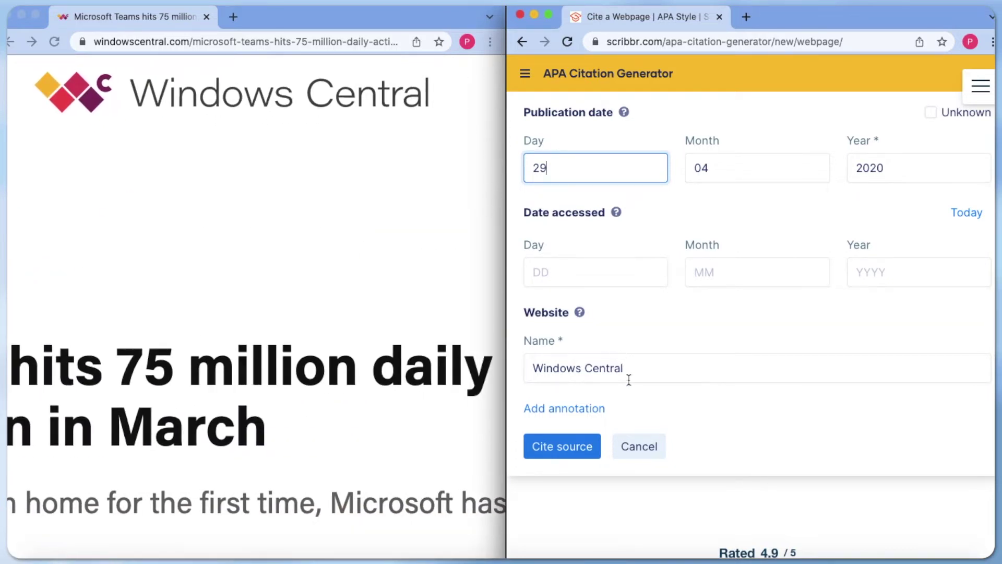
click(563, 449)
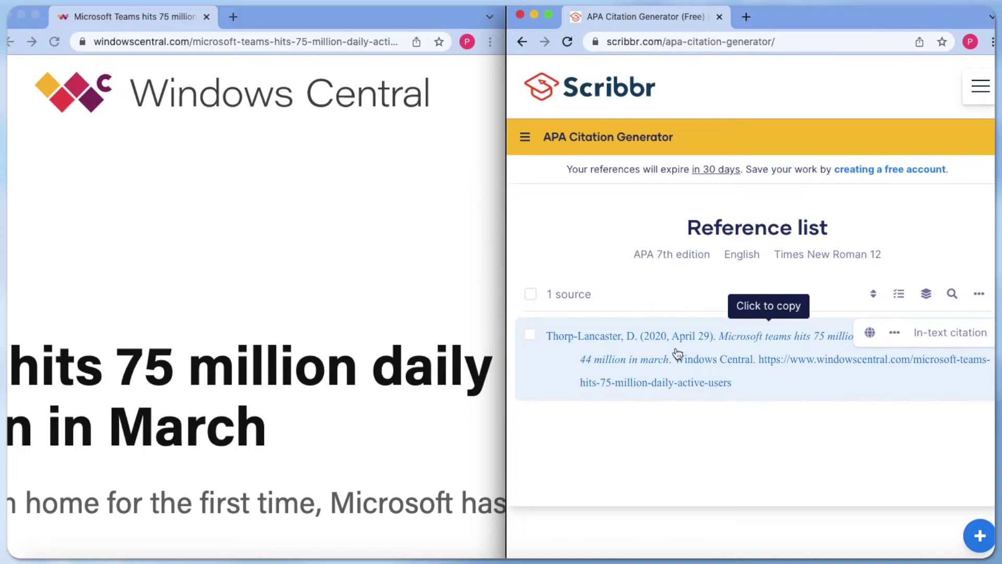
Step: Copy the generated webpage reference and paste it below the DAFTAR PUSTAKA heading in the Word document
click(718, 354)
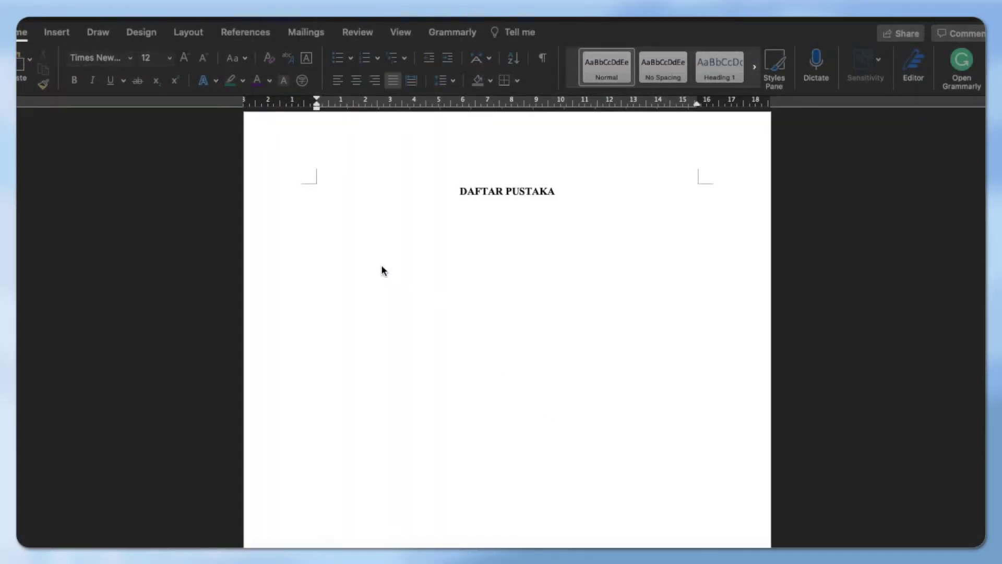
click(322, 228)
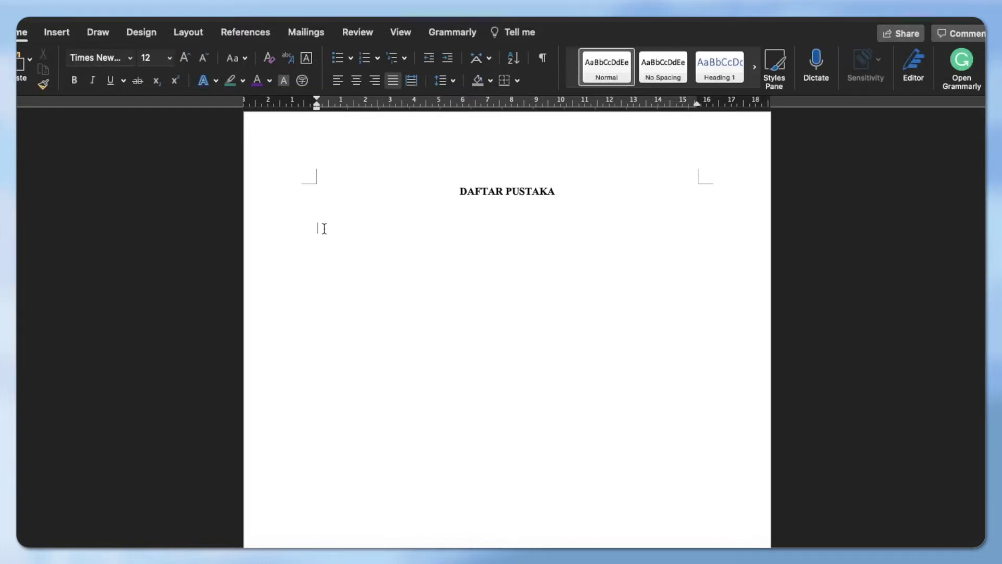
text(Thorp-Lancaster, D. (2020, April 29). Microsoft teams hits 75 million daily active users, up from 44 million in march. Windows Central. https://www.windowscentral.com/microsoft-teams-hits-75-million-daily-active-users)
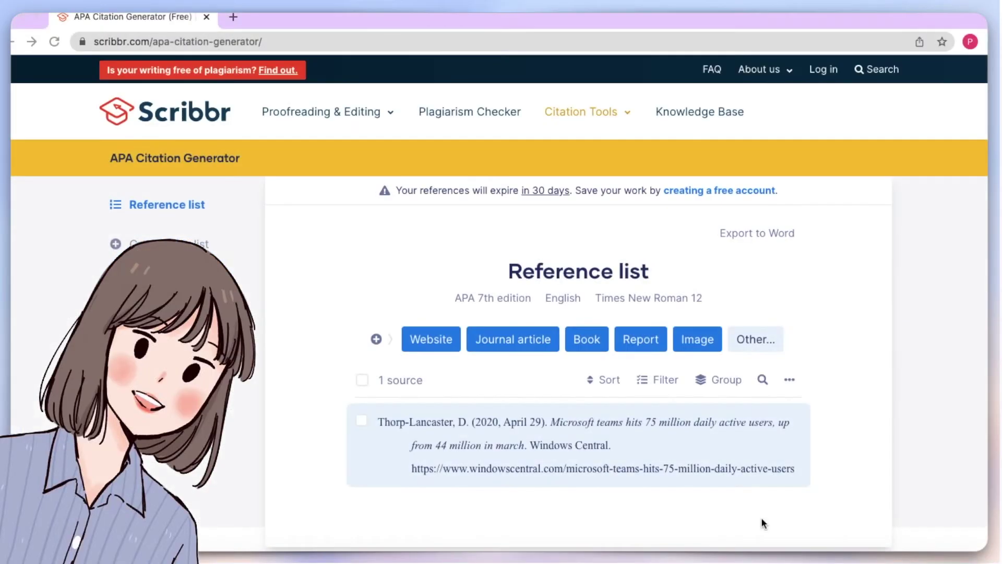
Step: Start a journal article citation in Scribbr and copy the DOI 10.1002/ab.21986 from the article PDF
click(526, 339)
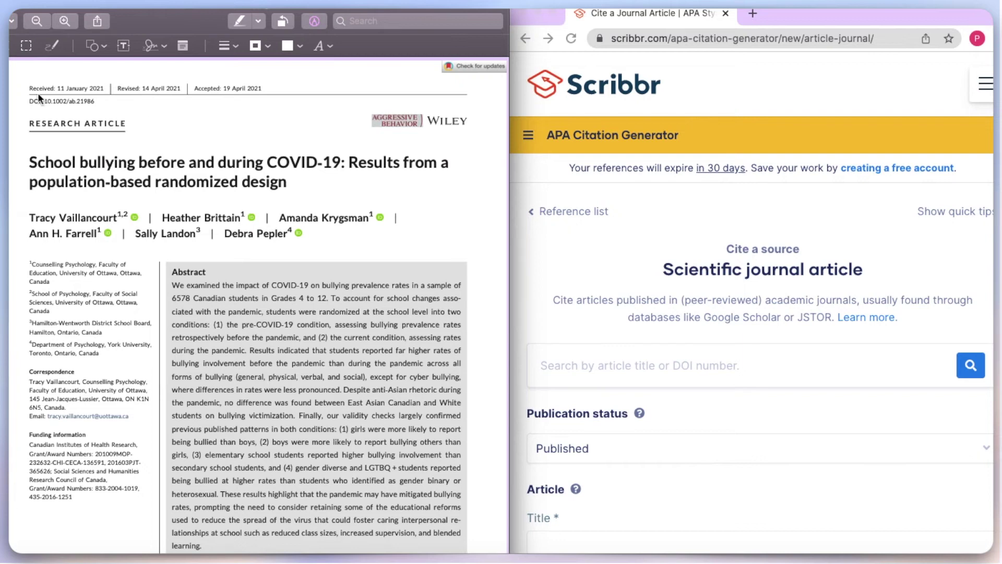
scroll(38, 93, up, 5)
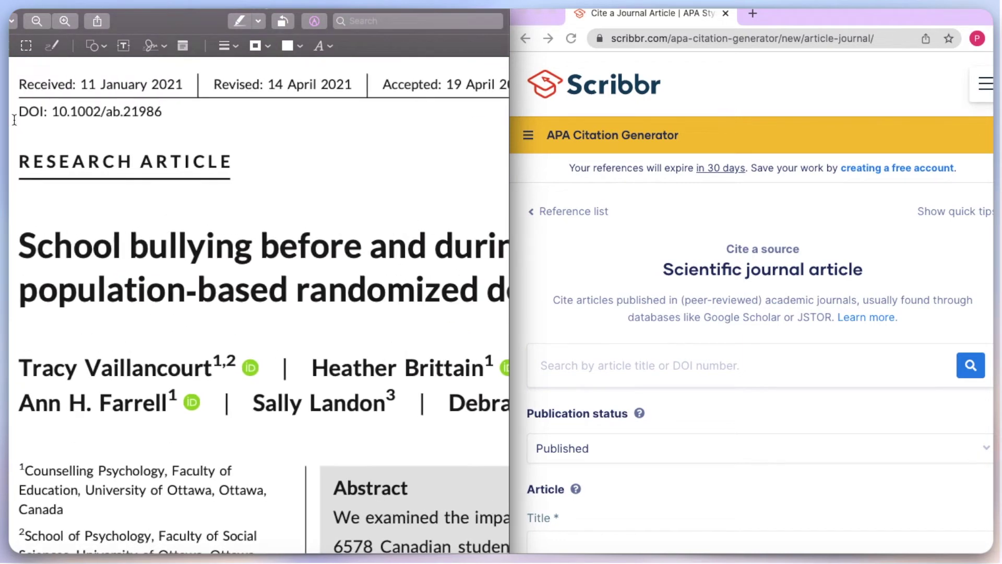
drag(51, 112, 167, 115)
key(super+c)
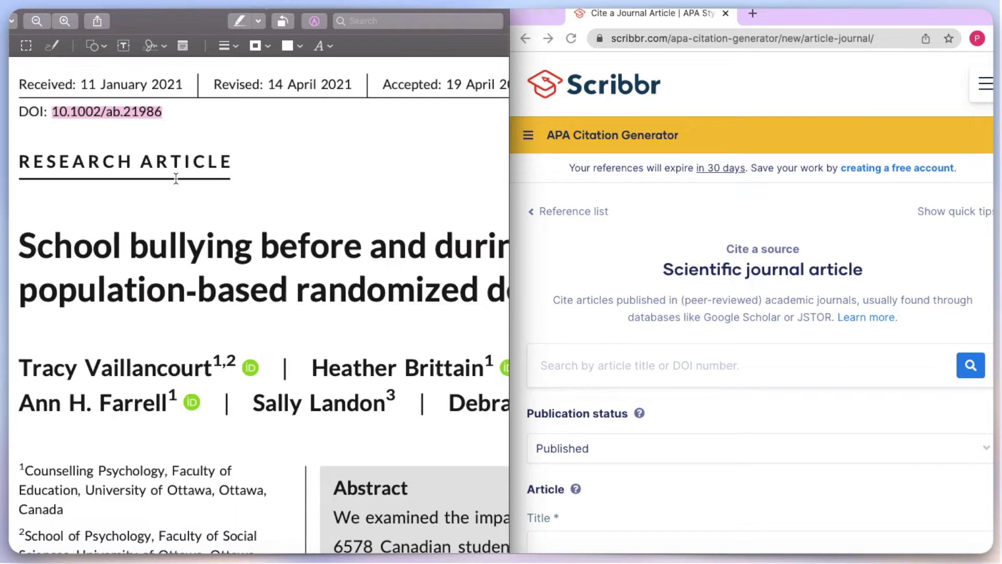
Step: Search for the article by the copied DOI and fill the citation form from the "School bullying before and during COVID-19" result
click(608, 366)
click(609, 365)
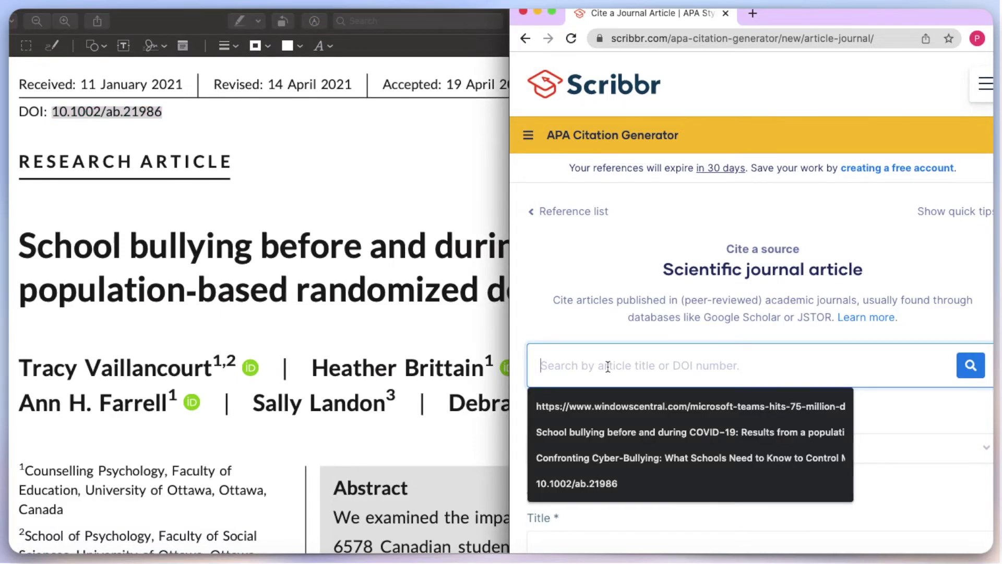
key(super+v)
key(Return)
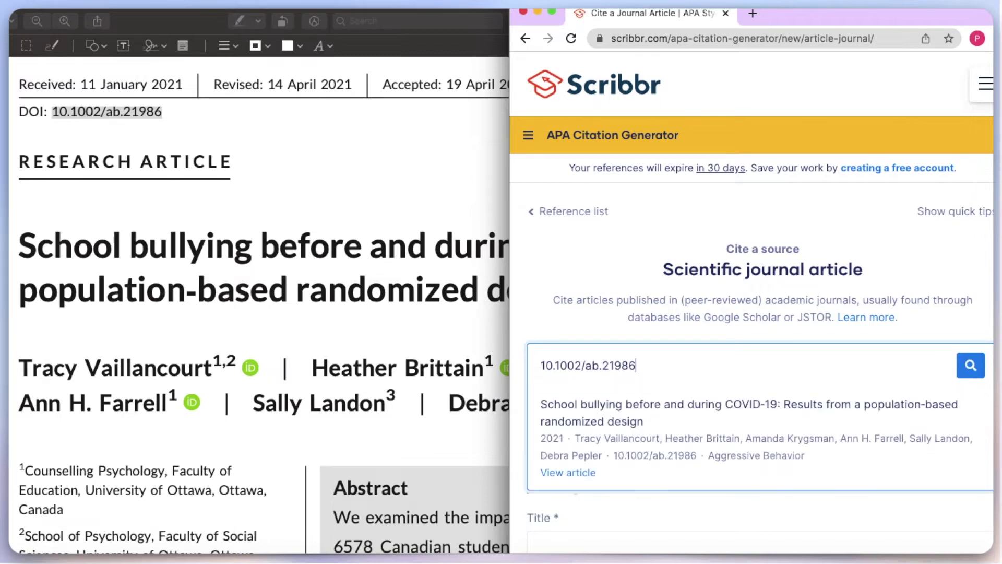
click(634, 438)
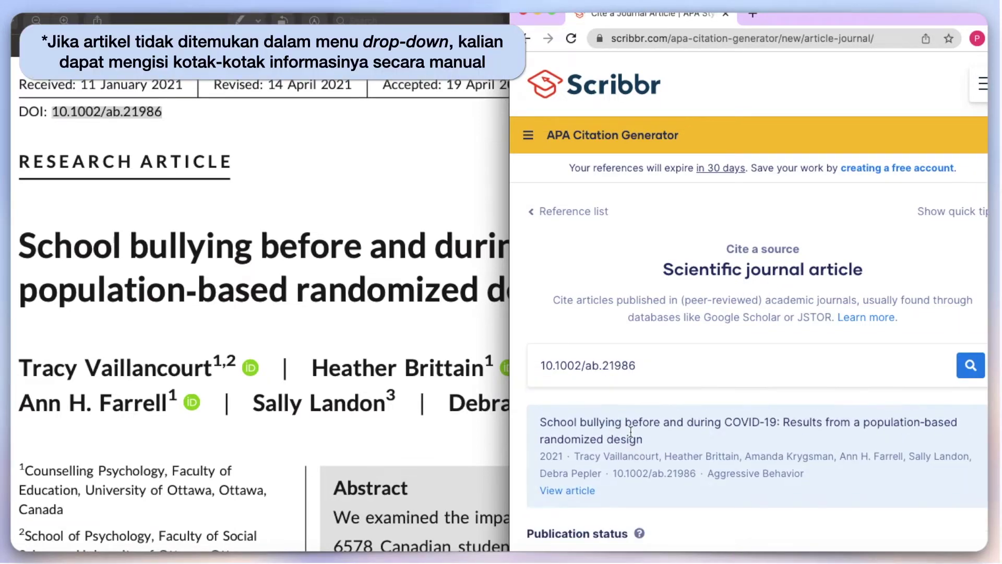
Step: Check the article title, pages, journal, contributors, volume, issue, year and DOI against the PDF, and cite the source
scroll(631, 431, down, 8)
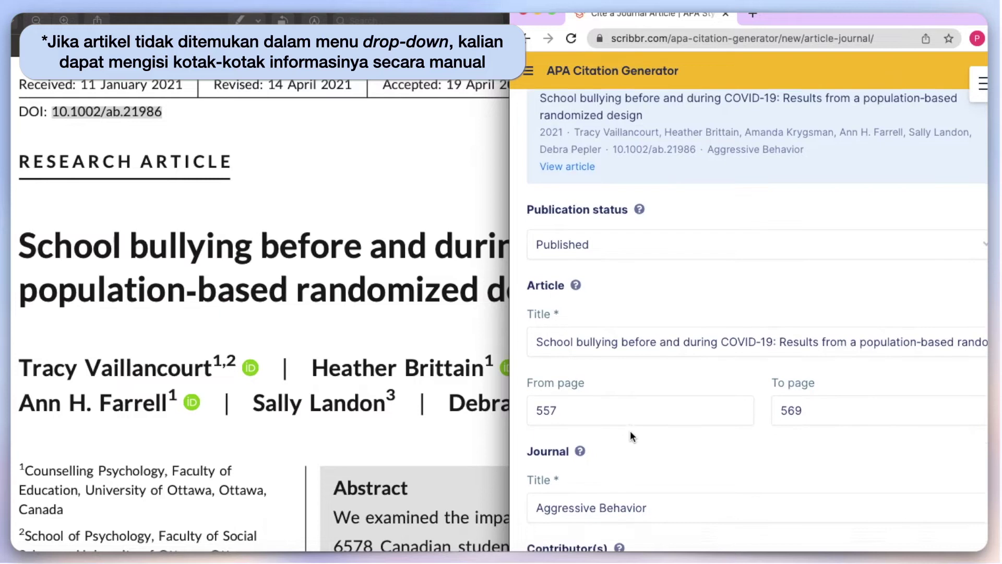
scroll(630, 434, down, 2)
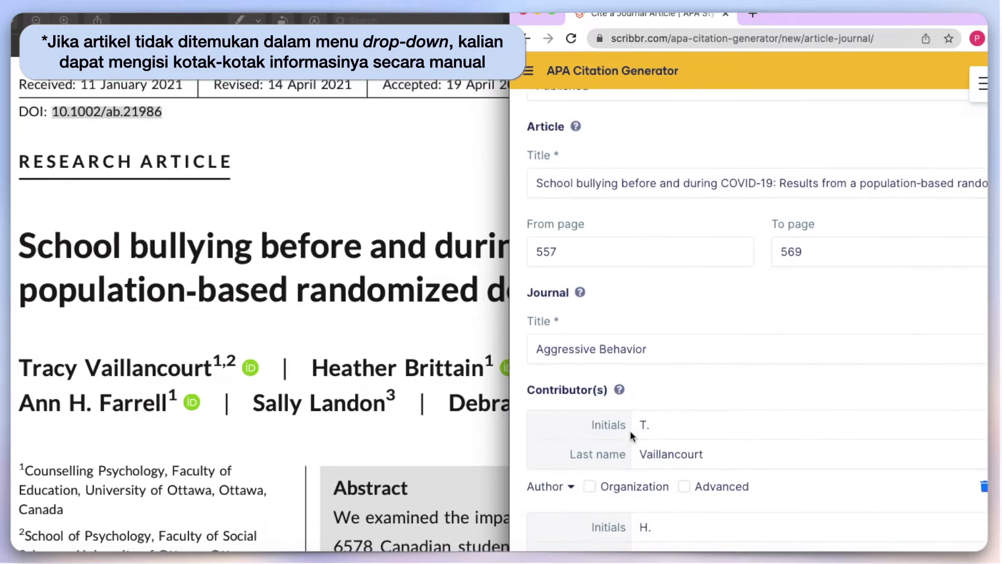
click(412, 320)
scroll(415, 317, down, 3)
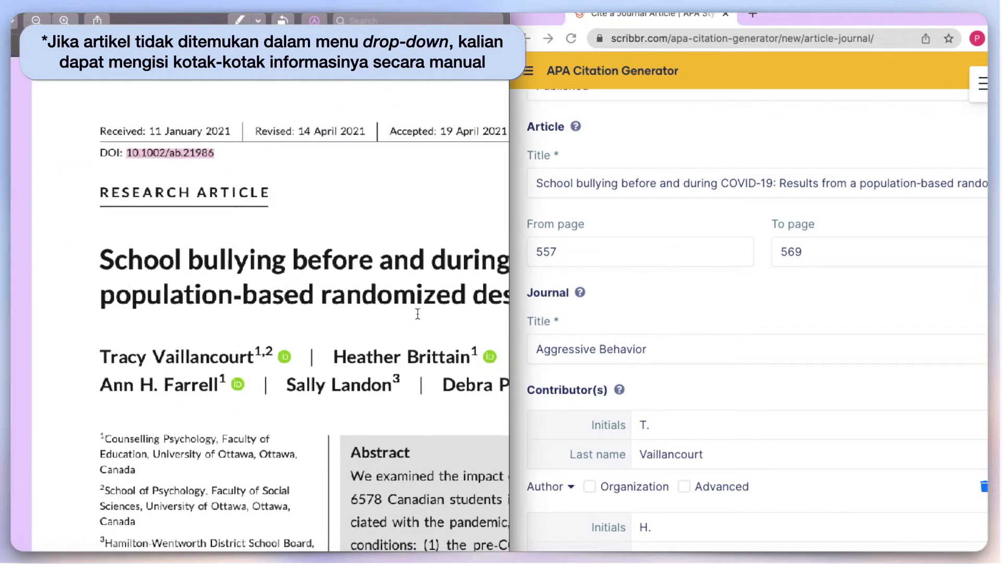
scroll(418, 313, down, 3)
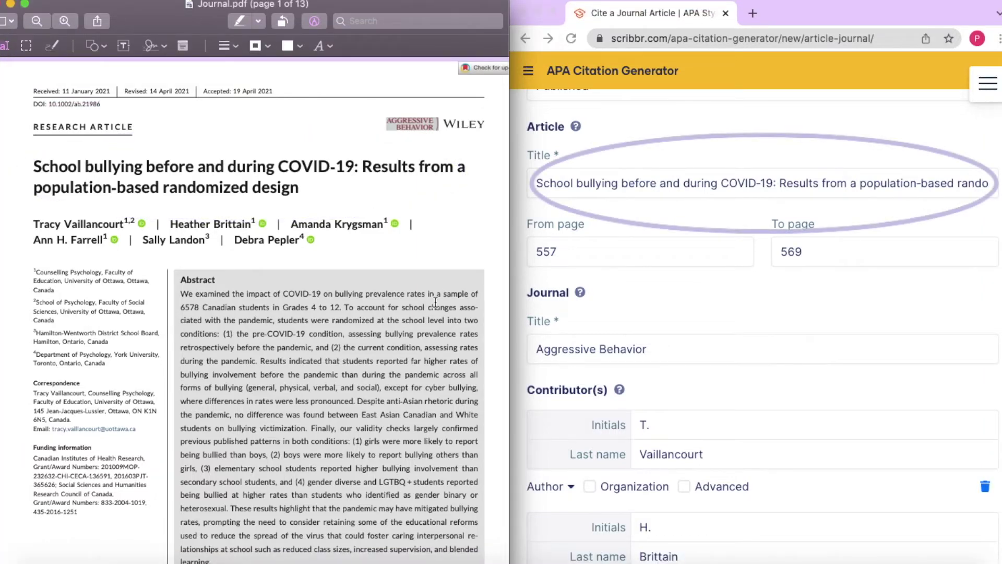
scroll(640, 331, down, 5)
scroll(640, 331, down, 5)
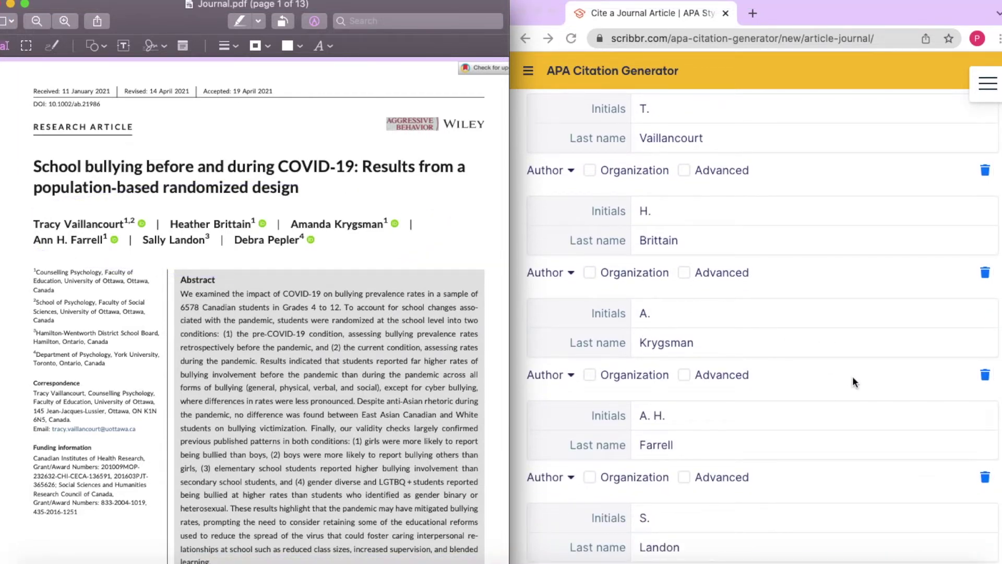
scroll(853, 378, down, 5)
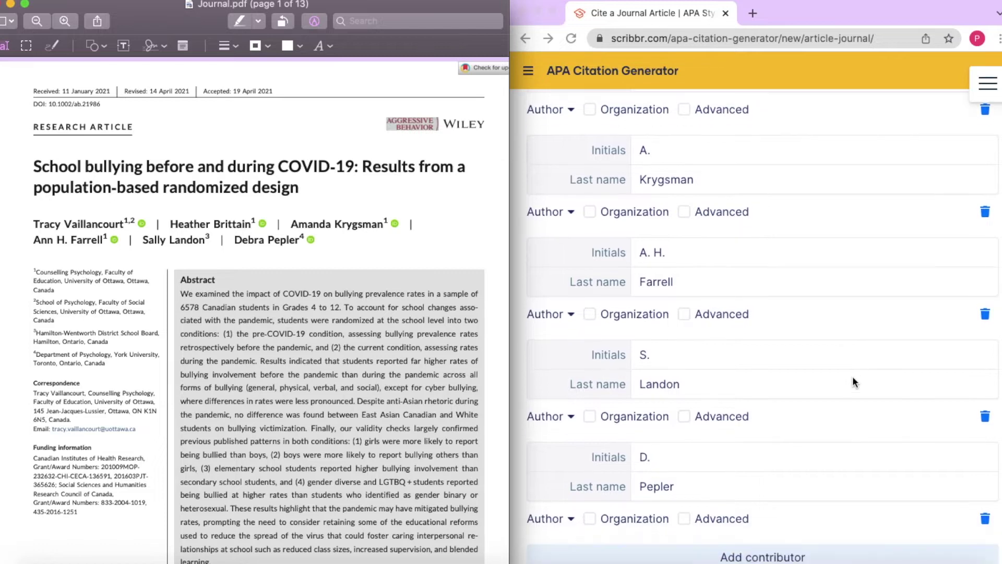
scroll(853, 376, down, 2)
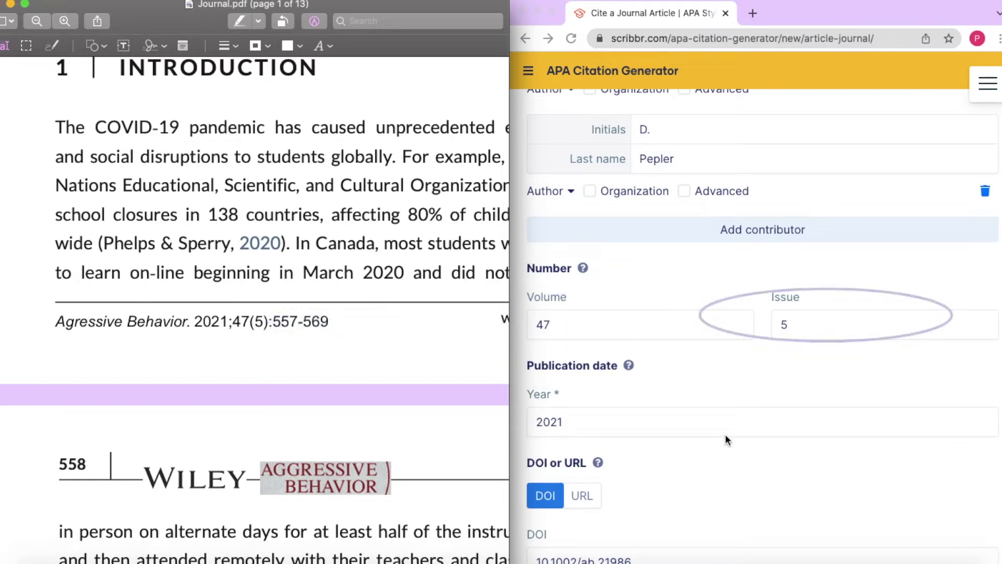
scroll(727, 440, up, 10)
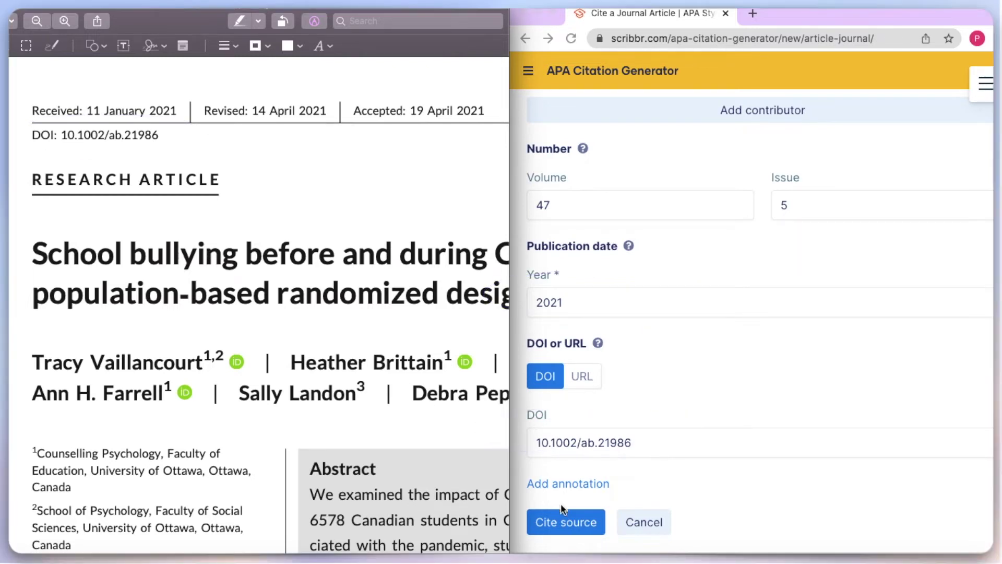
click(563, 523)
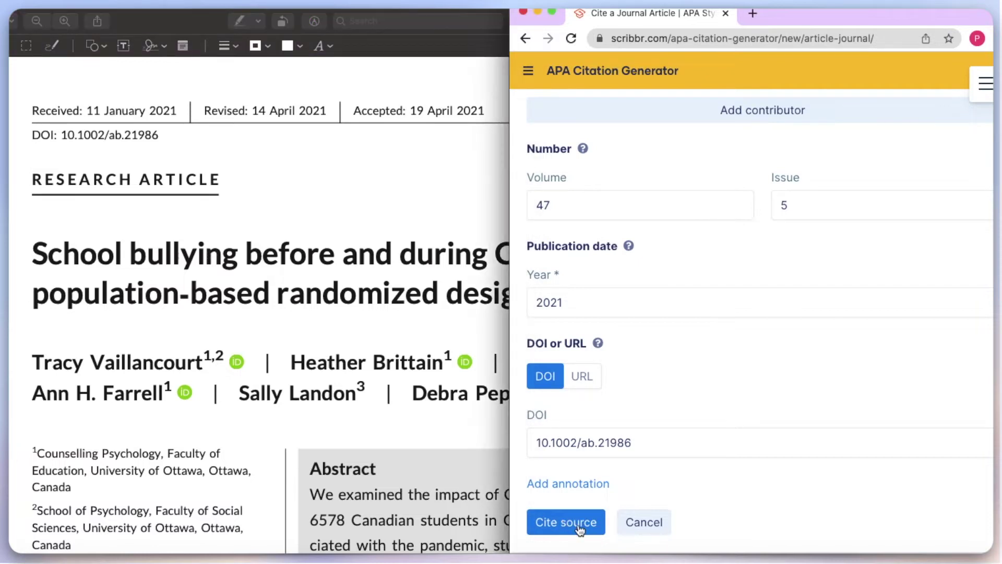
Step: Generate the journal article reference, copy it and paste it below the webpage reference in the Word document
click(580, 527)
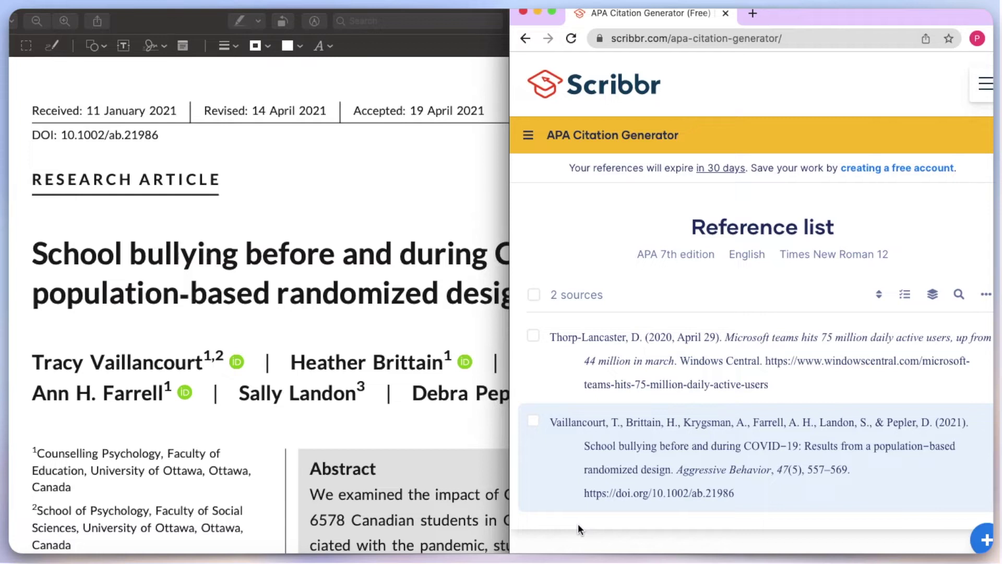
click(742, 442)
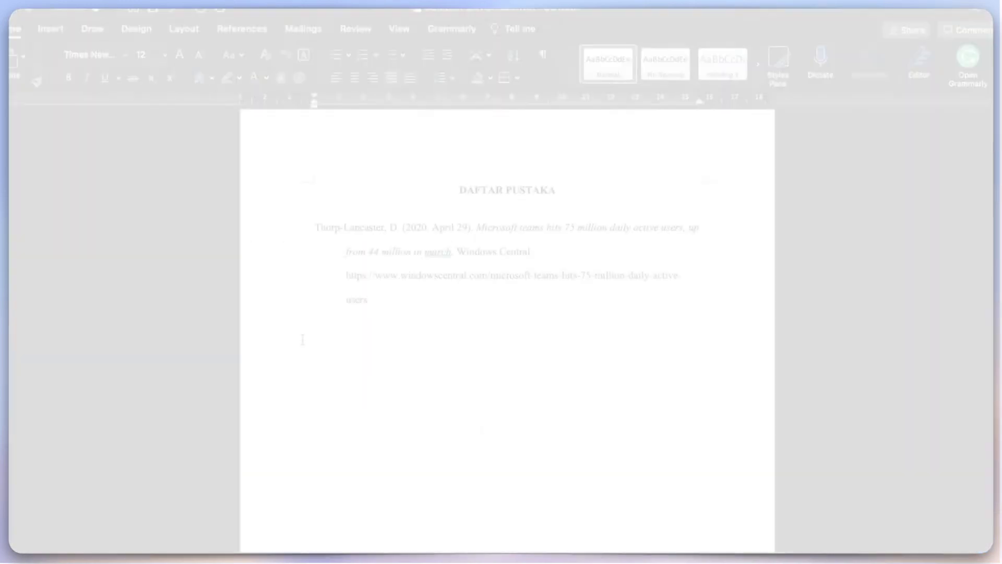
key(super+v)
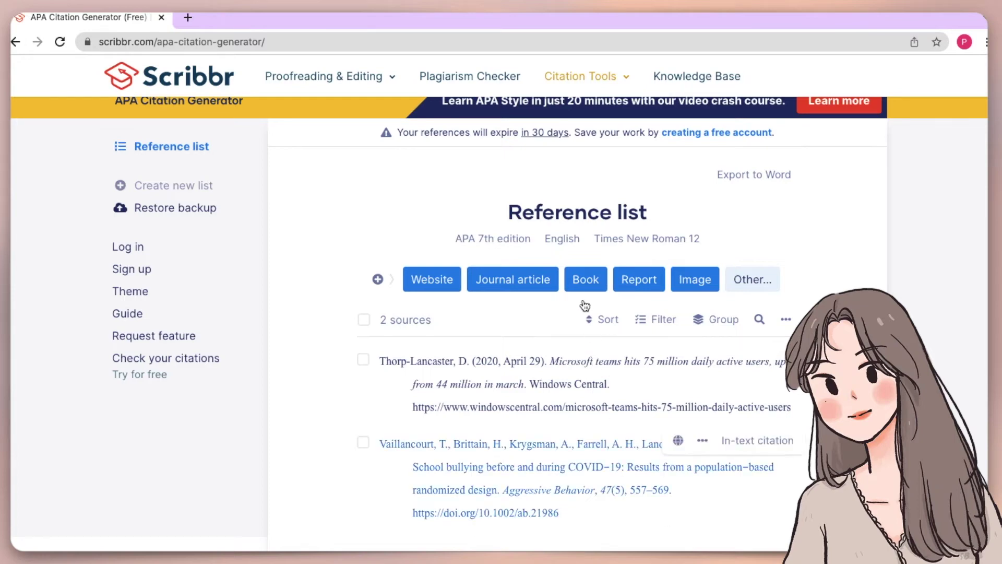
Step: Start a book citation in Scribbr and copy the full "Confronting Cyber-Bullying" title and subtitle from the book PDF
click(591, 278)
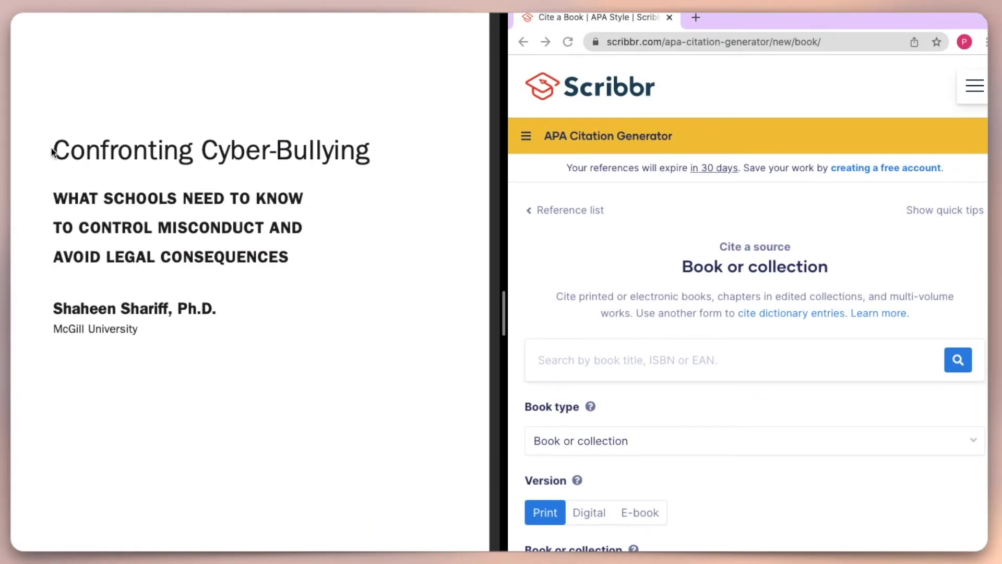
drag(56, 152, 289, 260)
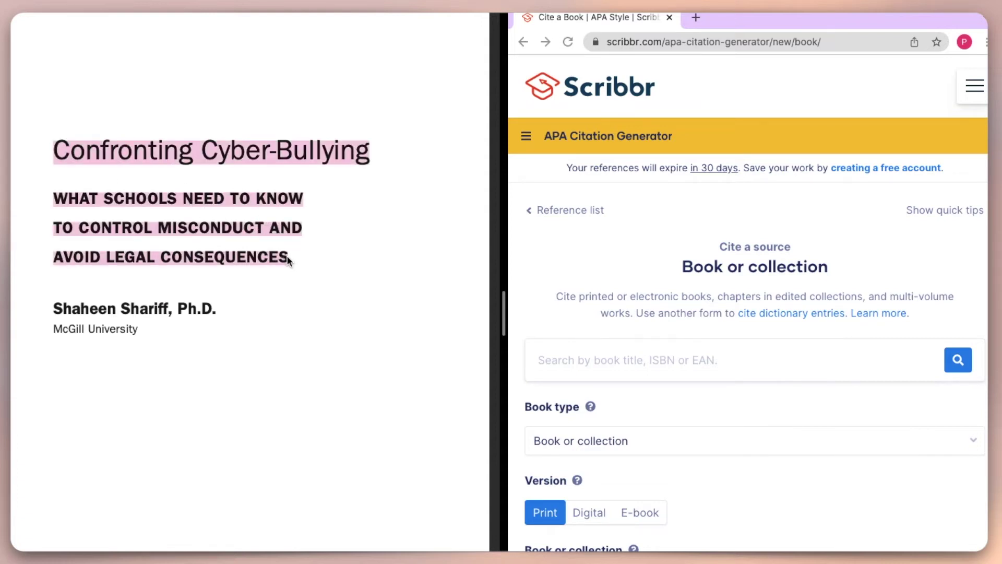
click(560, 323)
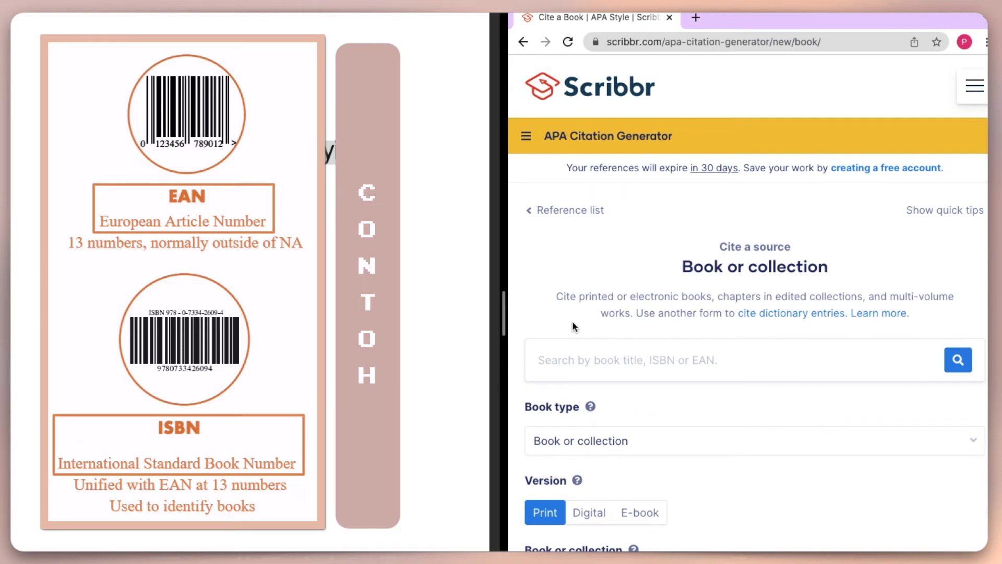
scroll(572, 358, down, 1)
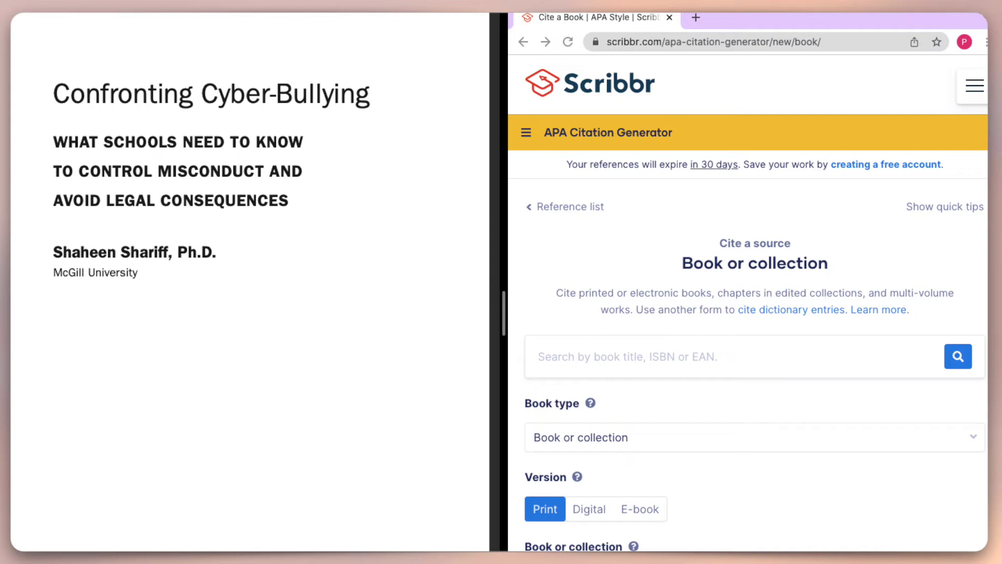
Step: Search for the book by the copied title and fill the citation form from the first matching 2009 result
click(572, 358)
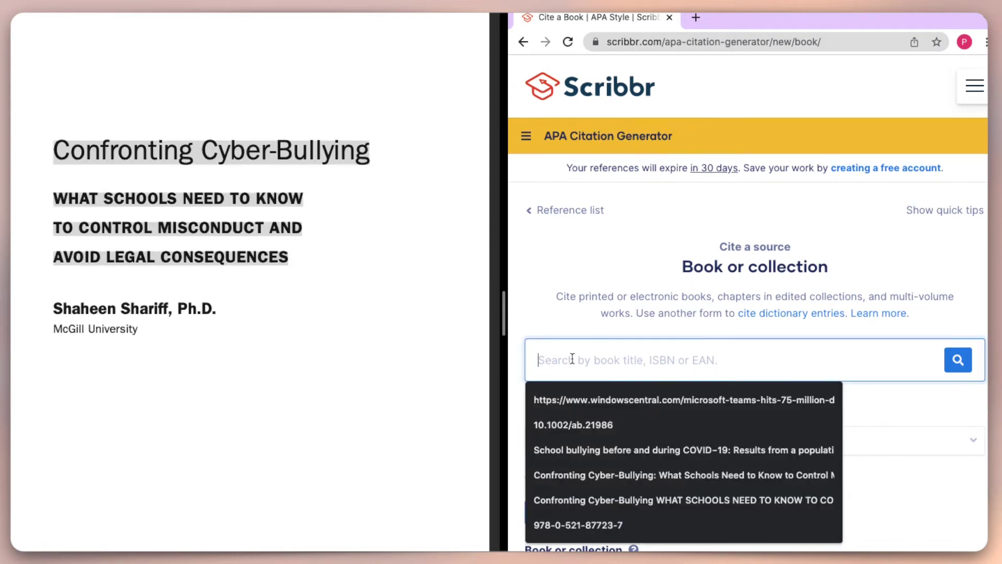
key(super+v)
click(960, 365)
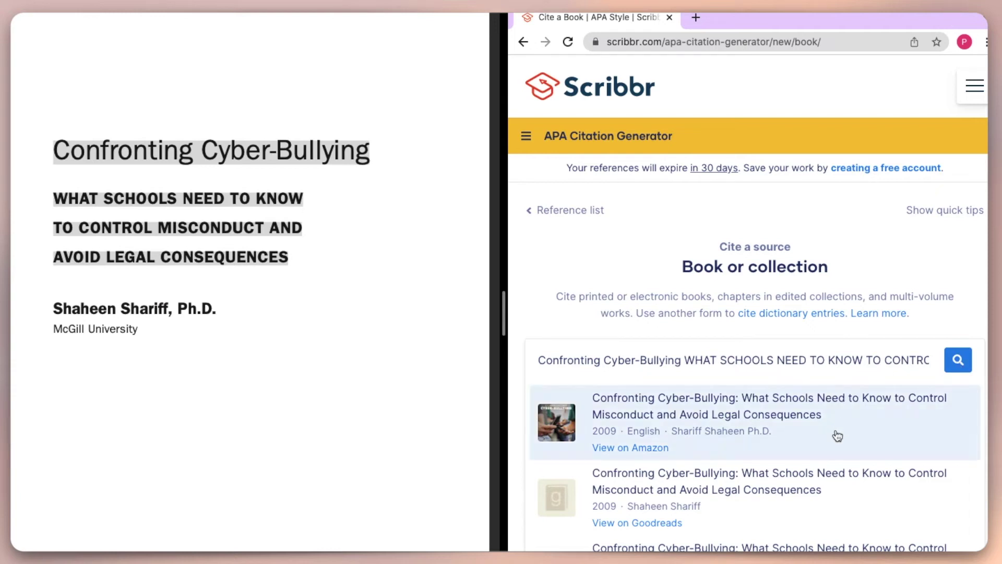
click(809, 424)
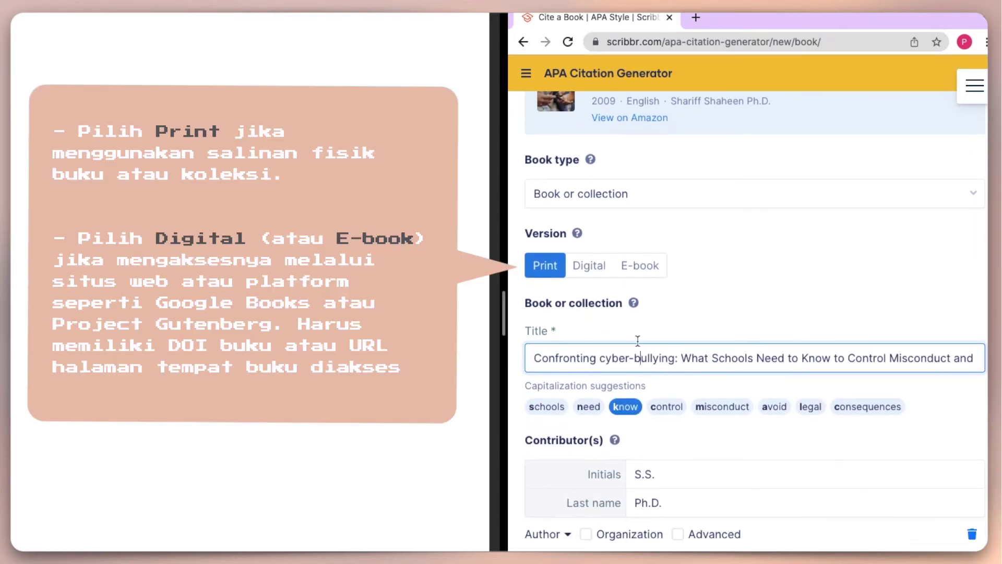
Step: Set the book version to Digital and apply all the capitalization suggestions to put the title in sentence case
click(600, 273)
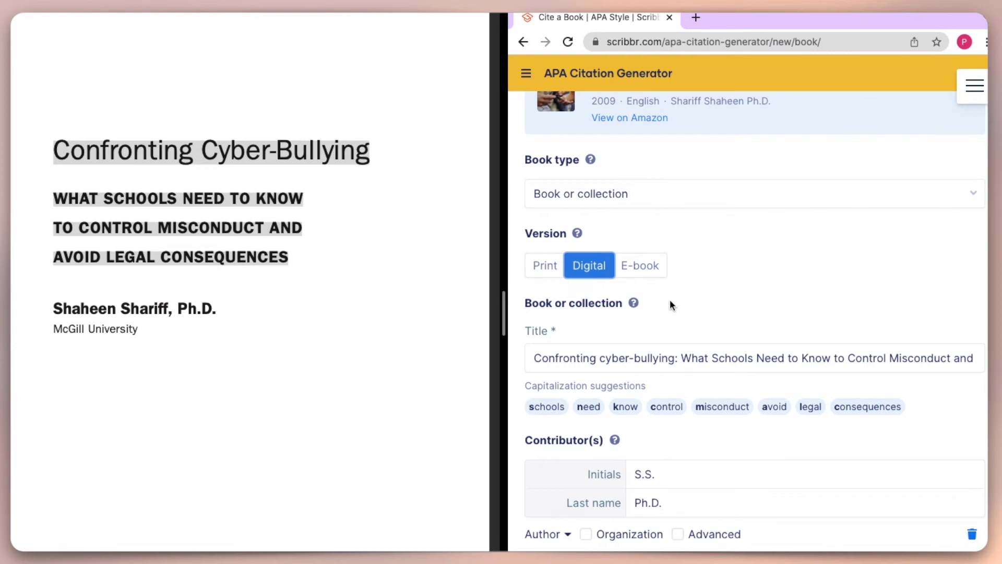
click(544, 412)
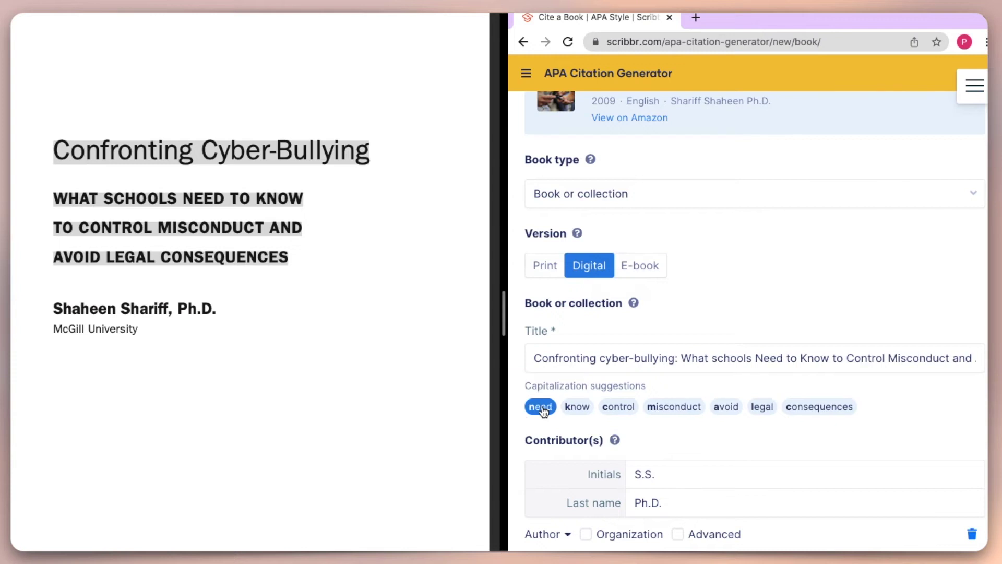
click(544, 412)
click(544, 413)
click(544, 412)
click(543, 413)
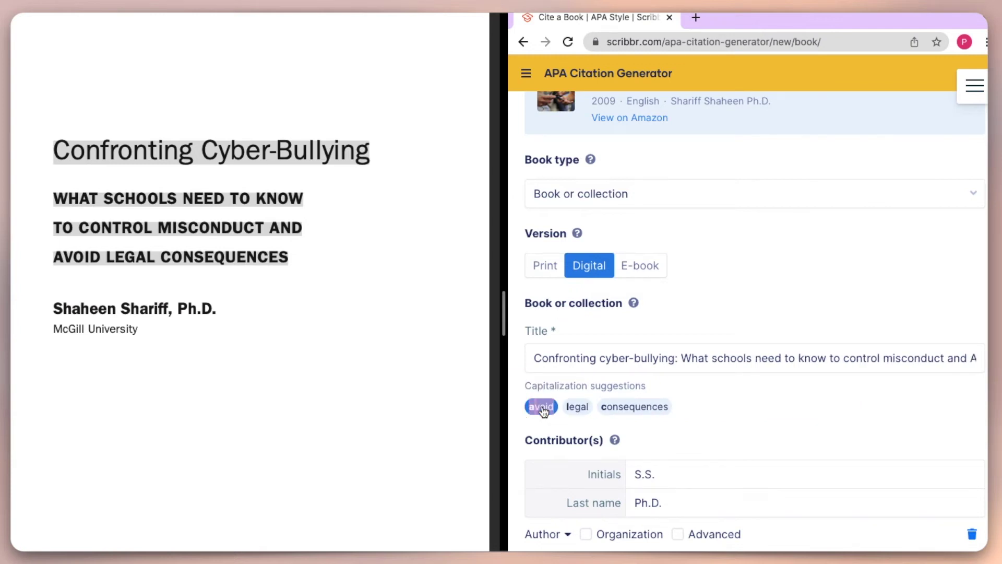
click(543, 410)
click(543, 410)
click(543, 411)
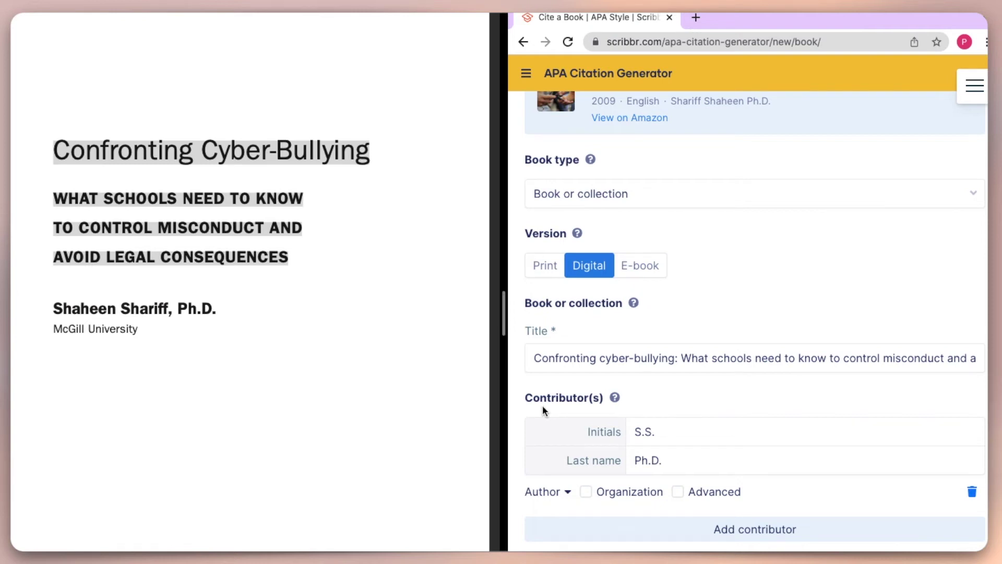
Step: Correct the contributor's initials and last name to match the author on the book's title page
click(703, 429)
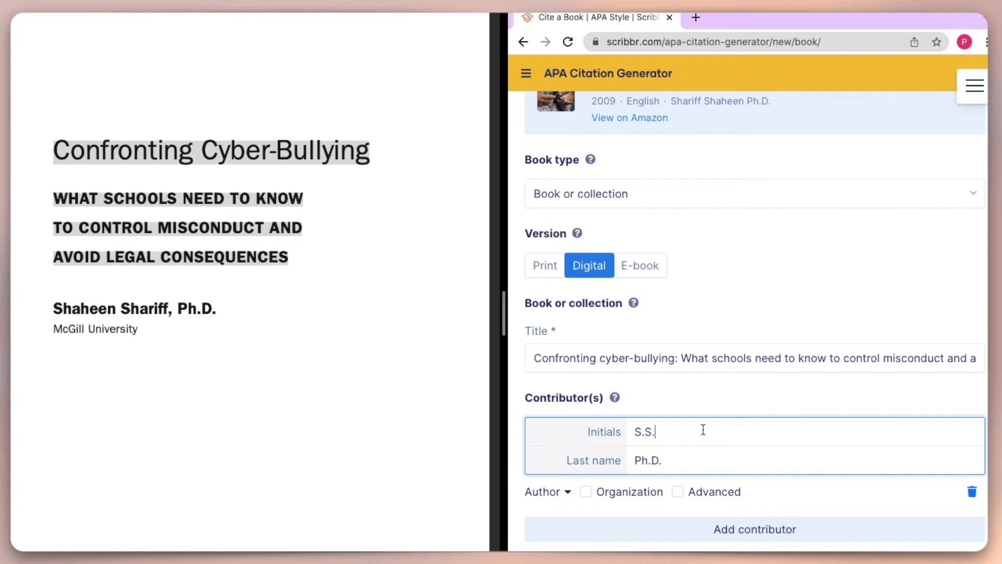
key(BackSpace)
key(BackSpace)
key(BackSpace)
text(.)
click(714, 466)
key(BackSpace)
key(BackSpace)
key(BackSpace)
key(BackSpace)
key(BackSpace)
text(Shariff)
scroll(781, 465, down, 8)
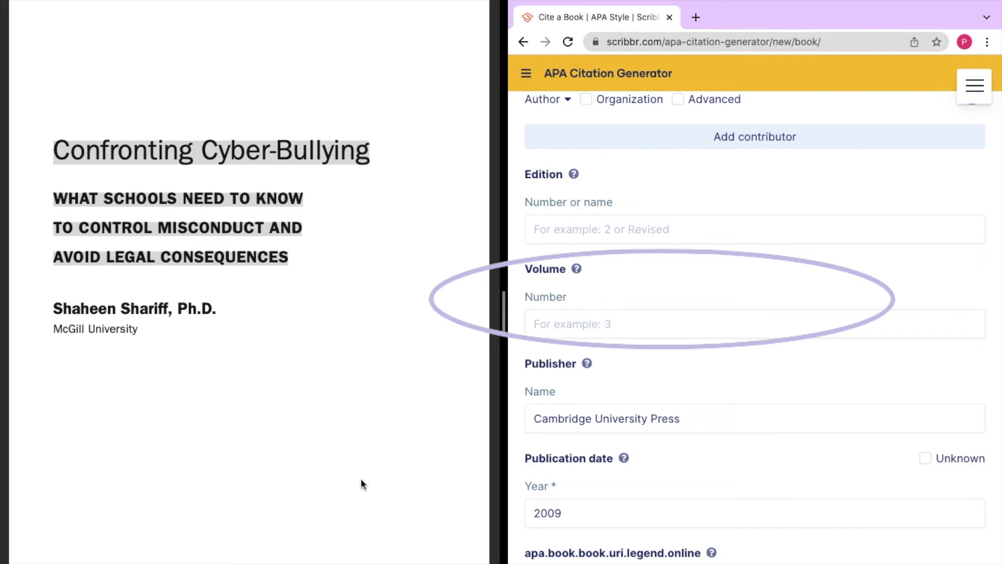
scroll(361, 479, down, 10)
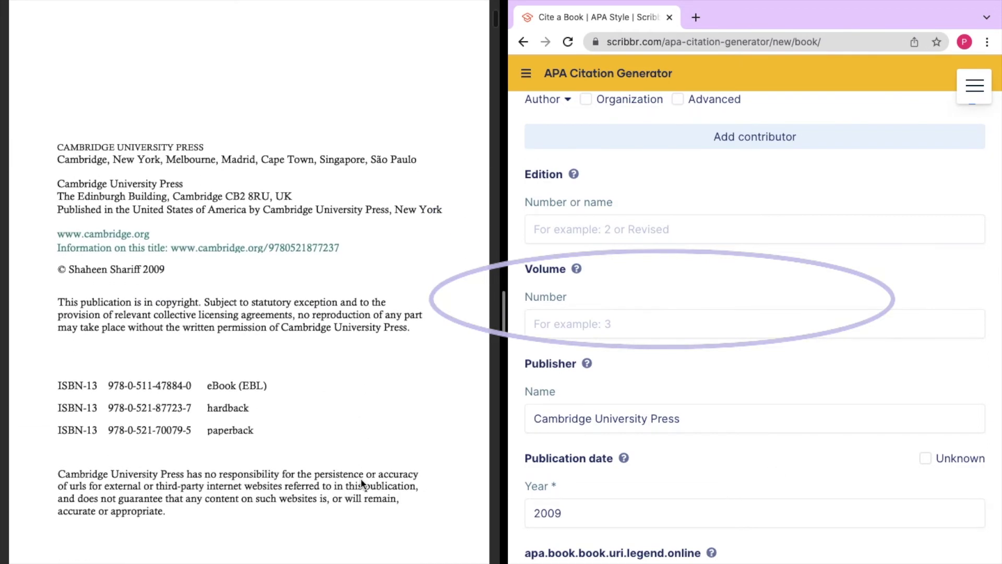
scroll(361, 479, down, 1)
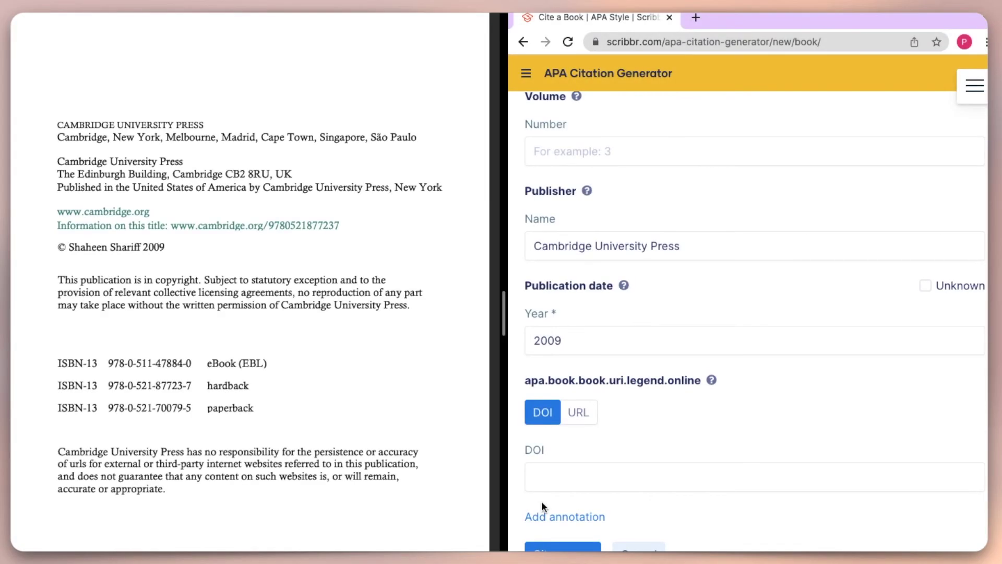
click(579, 414)
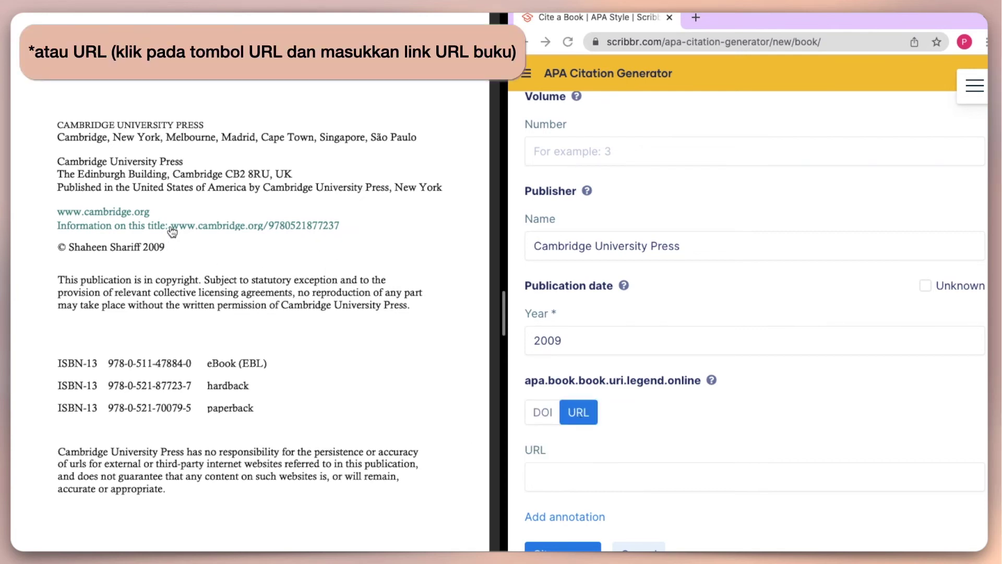
drag(359, 229, 173, 233)
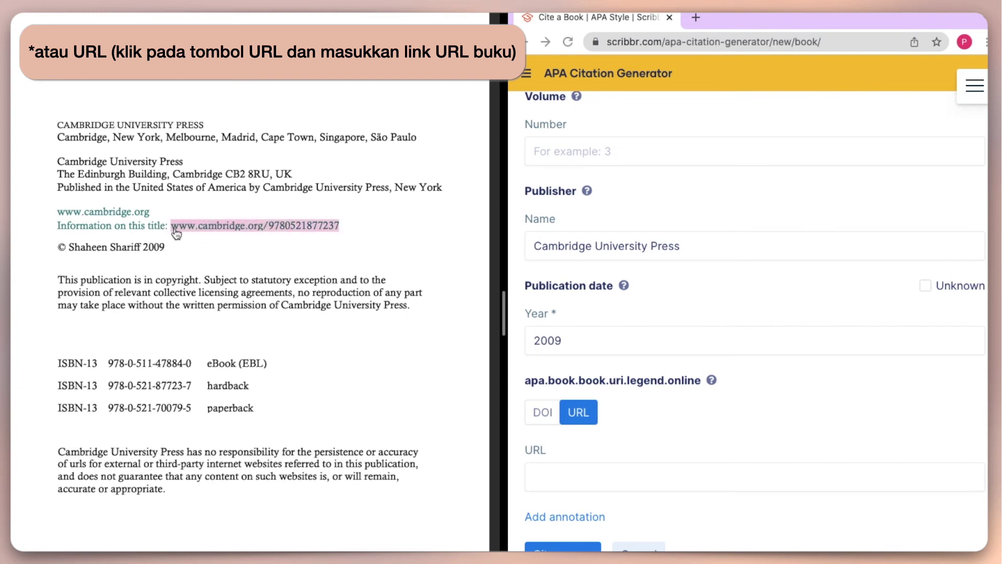
click(608, 474)
key(super+v)
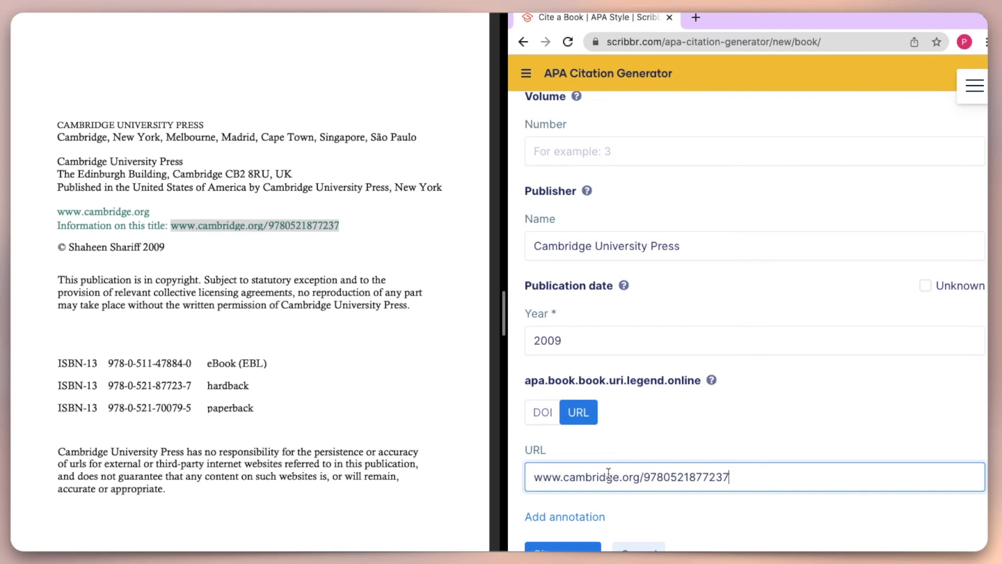
scroll(587, 537, down, 2)
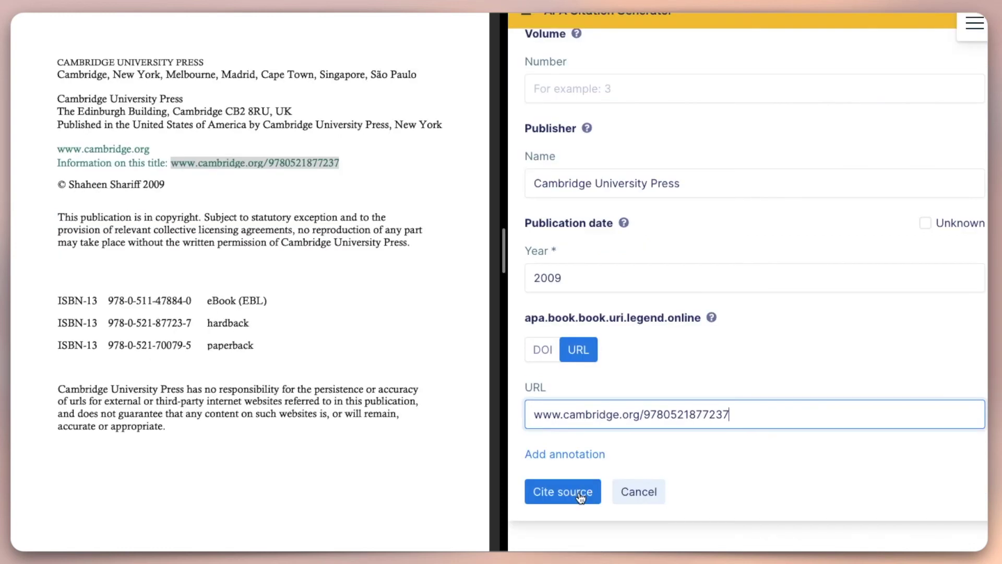
Step: Cite the book, copy its generated reference and paste it below the journal article reference in the Word document
click(581, 496)
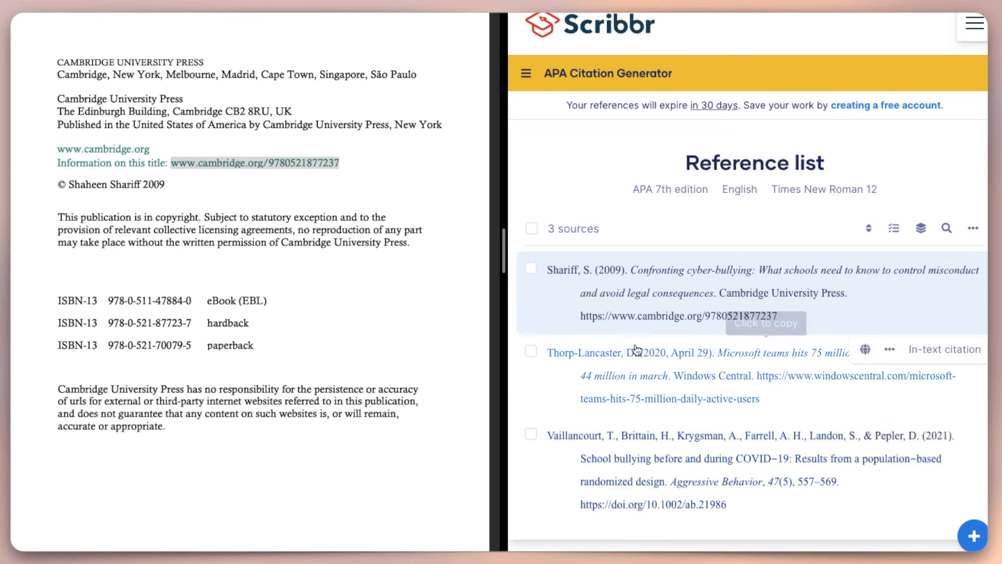
click(675, 311)
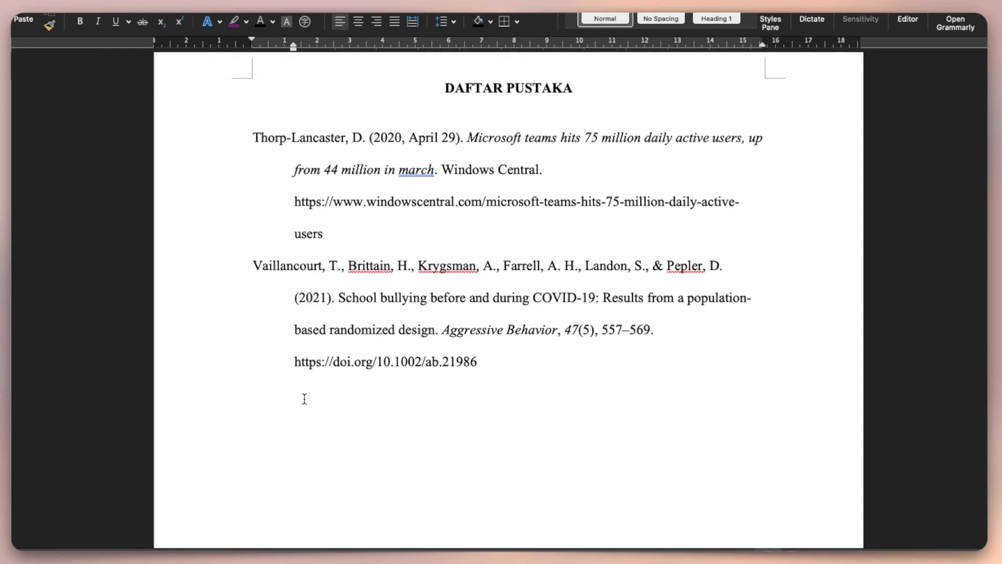
key(super+v)
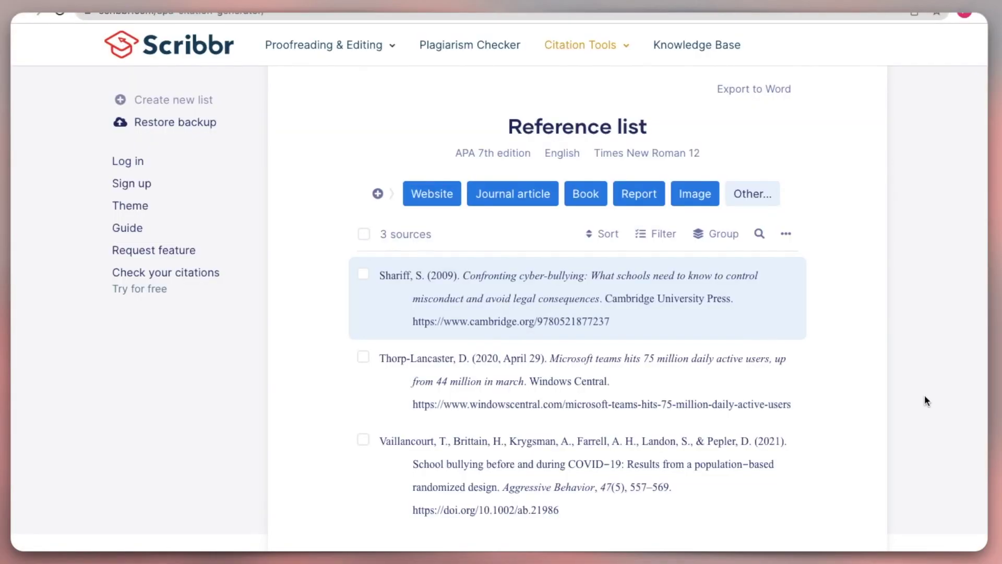
Step: Copy the journal article's parenthetical in-text citation and paste it over the (SITASI) placeholder in the blue Microsoft Teams sentence
mouse_move(751, 478)
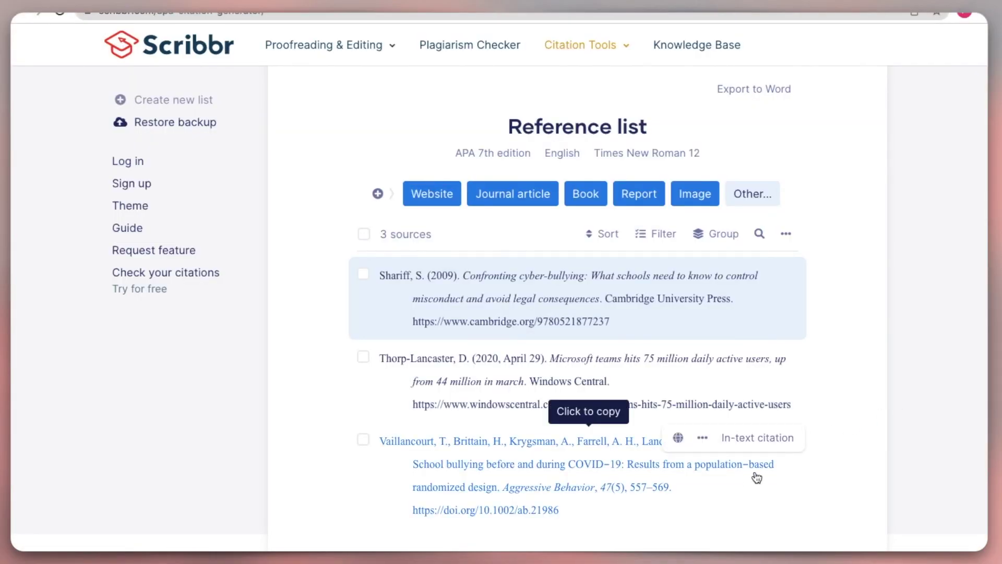
click(762, 444)
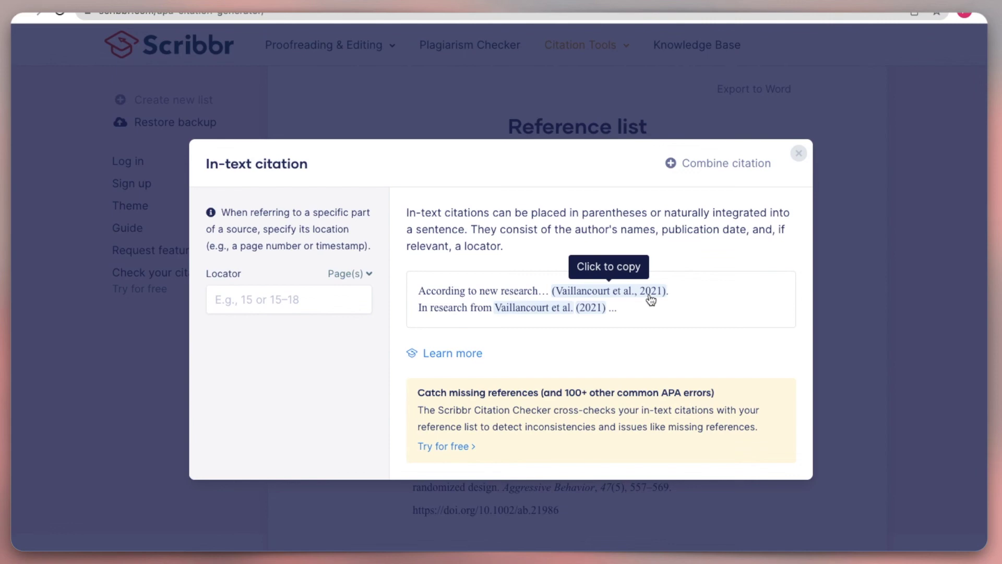
click(649, 295)
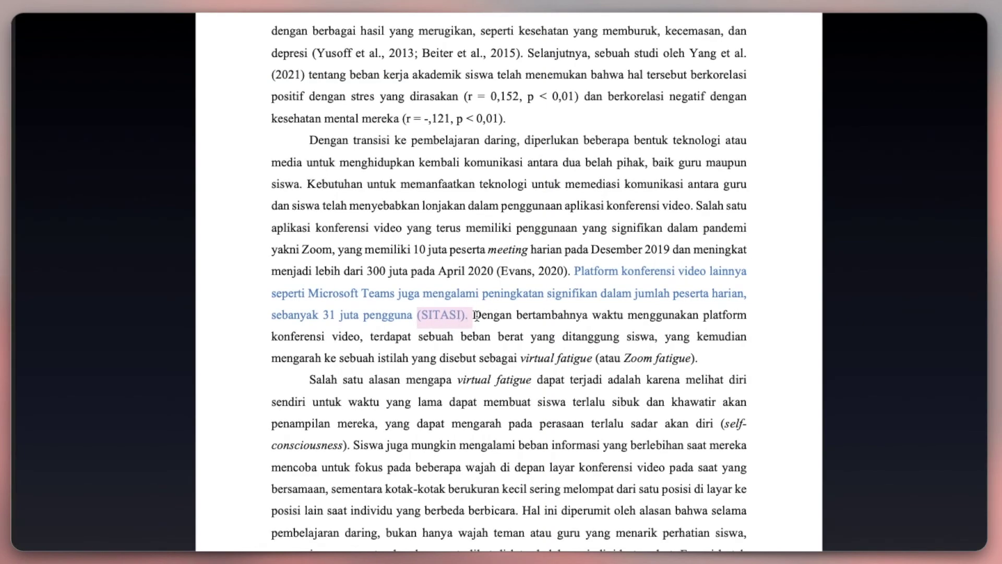
key(super+v)
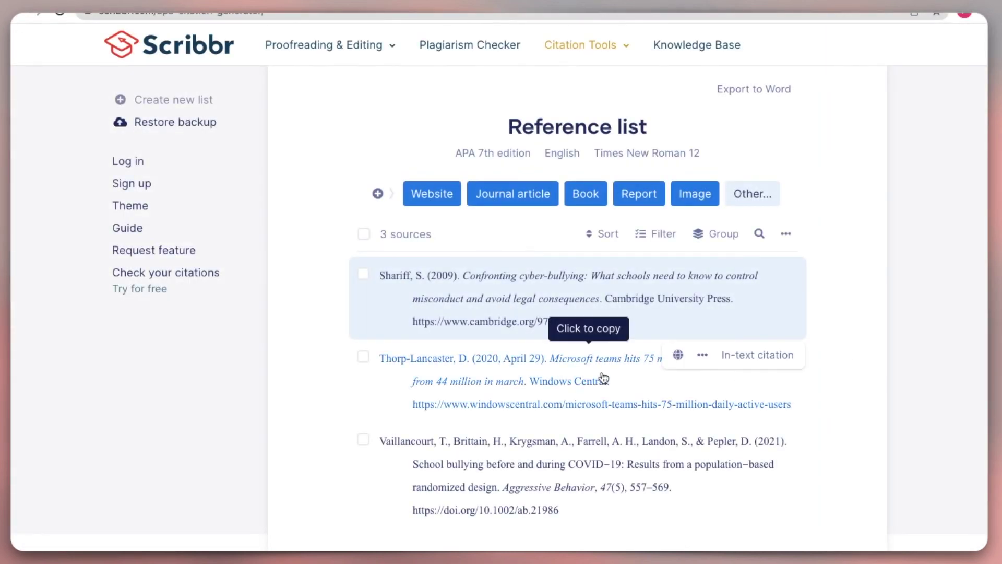
Step: Copy the webpage's parenthetical in-text citation and replace the (SITASI) placeholder ending the purple sentence on page 4, keeping a closing period
click(735, 365)
click(620, 295)
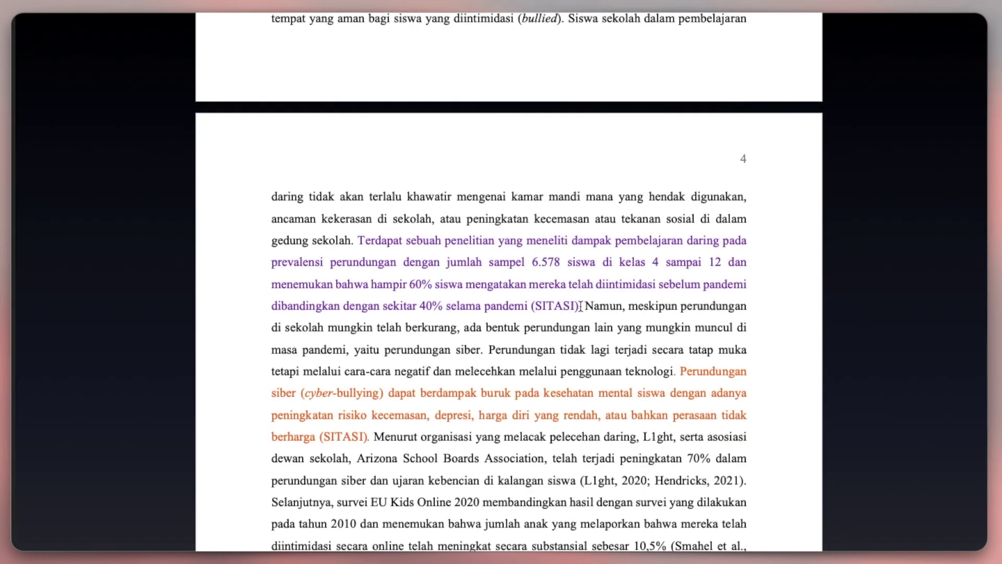
drag(581, 306, 532, 307)
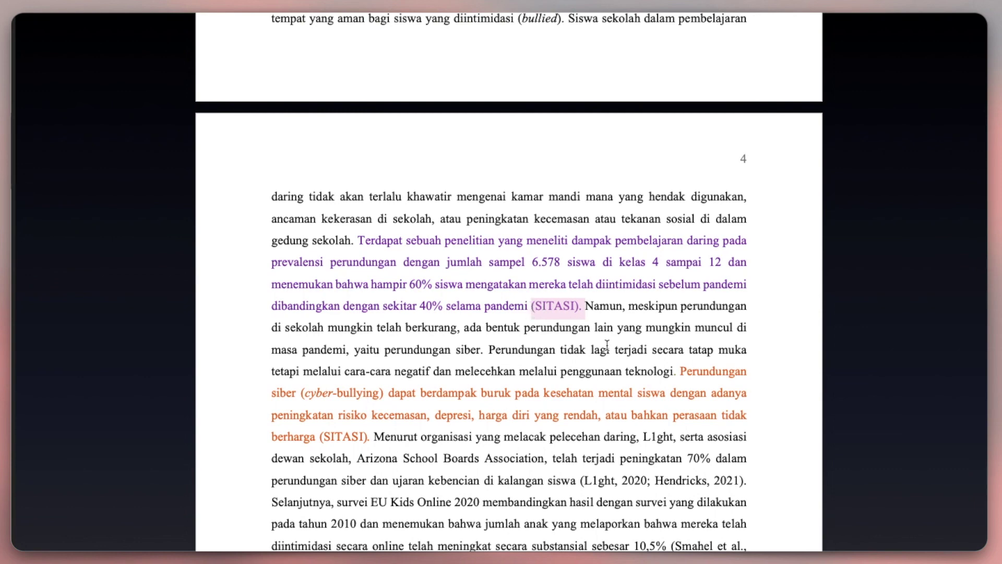
key(ctrl+v)
text(.)
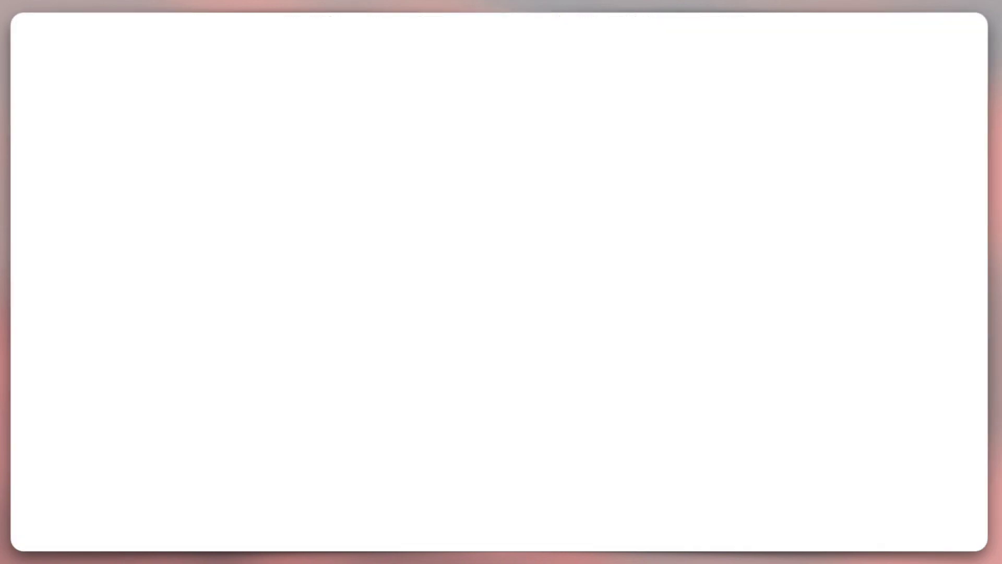
Step: Copy the book's parenthetical in-text citation and replace the (SITASI) placeholder ending the orange cyber-bullying sentence with it
click(772, 271)
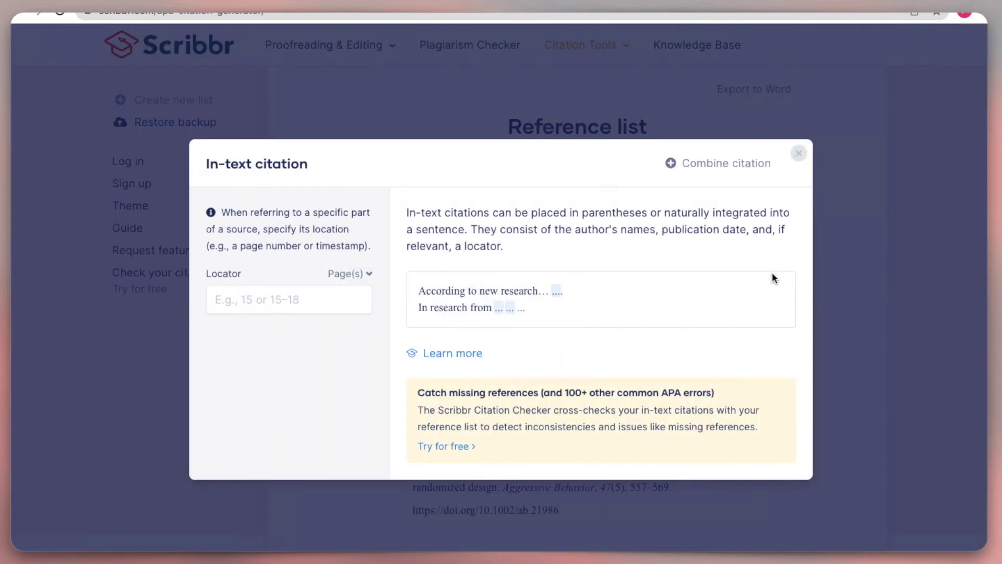
click(585, 291)
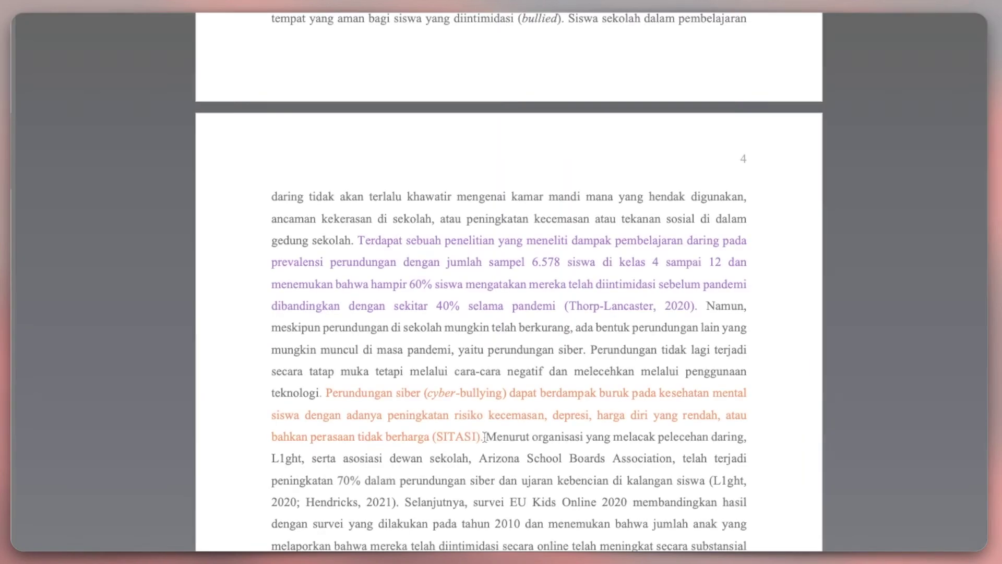
drag(485, 436, 433, 437)
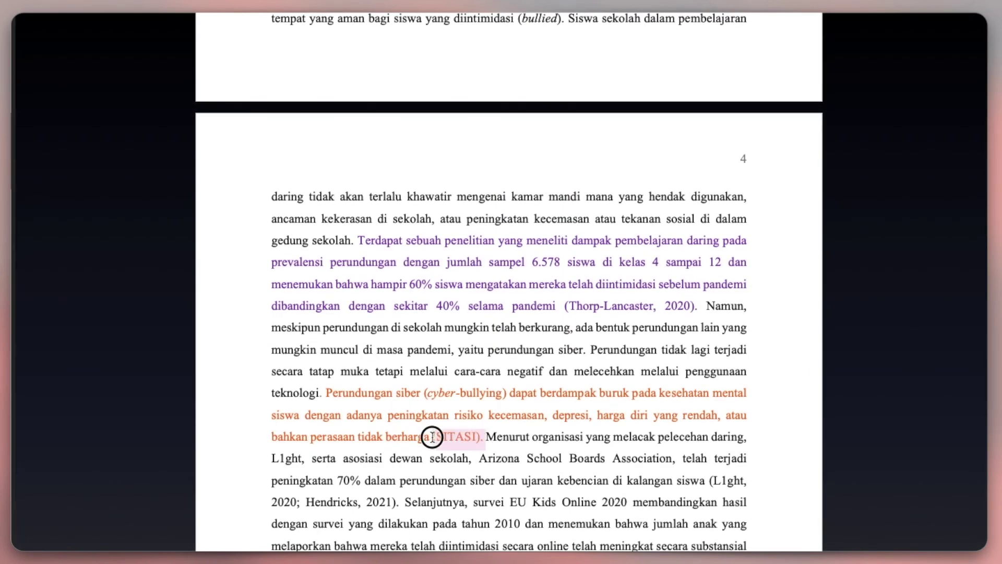
key(ctrl+v)
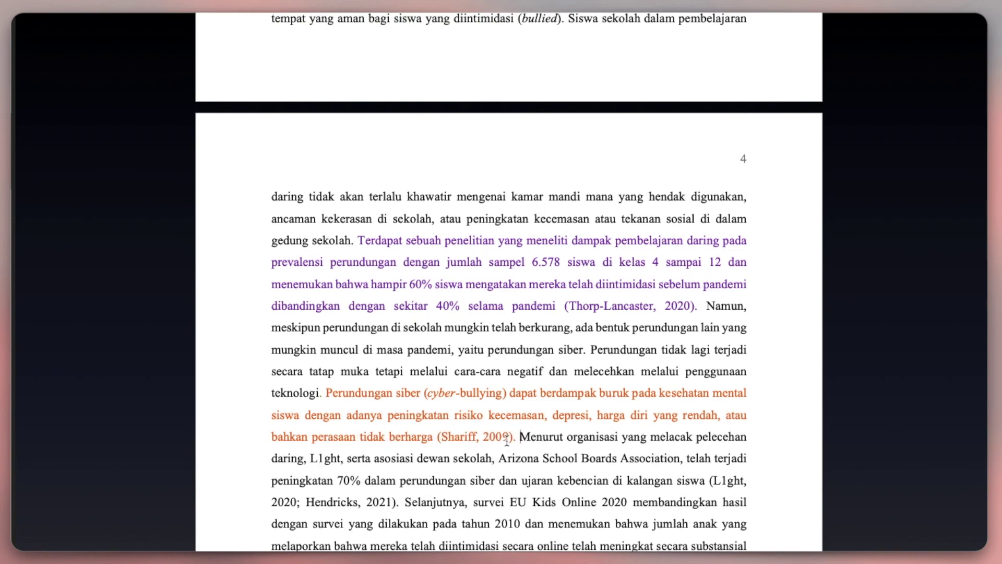